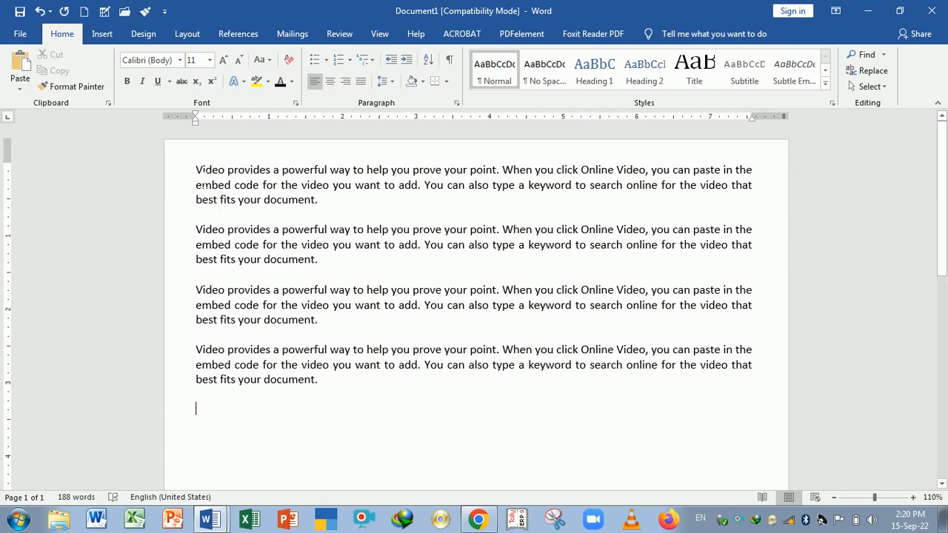
Step: Apply a double underline to the entire first paragraph, replacing a trial single underline
left_click_drag(196, 169, 326, 199)
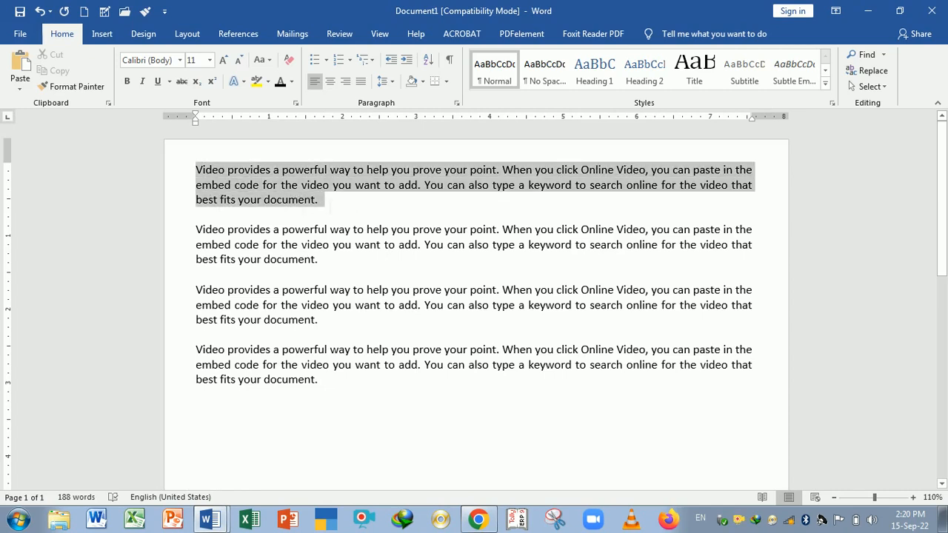
left_click(822, 482)
triple_click(332, 199)
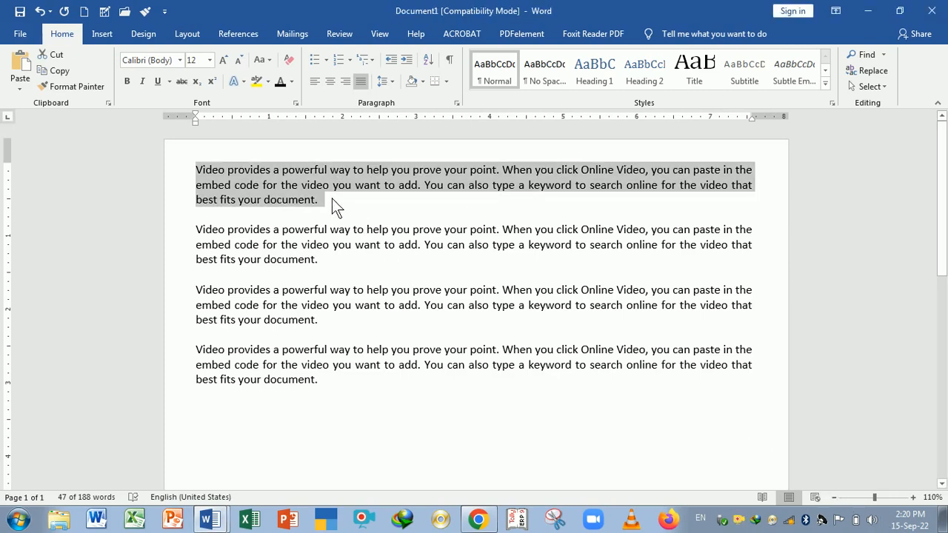
left_click(157, 88)
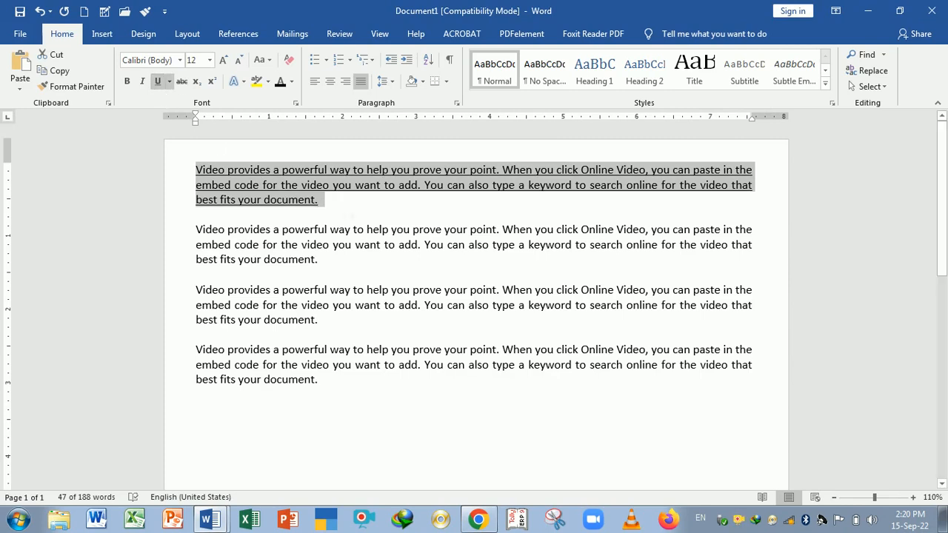
key("ctrl+u")
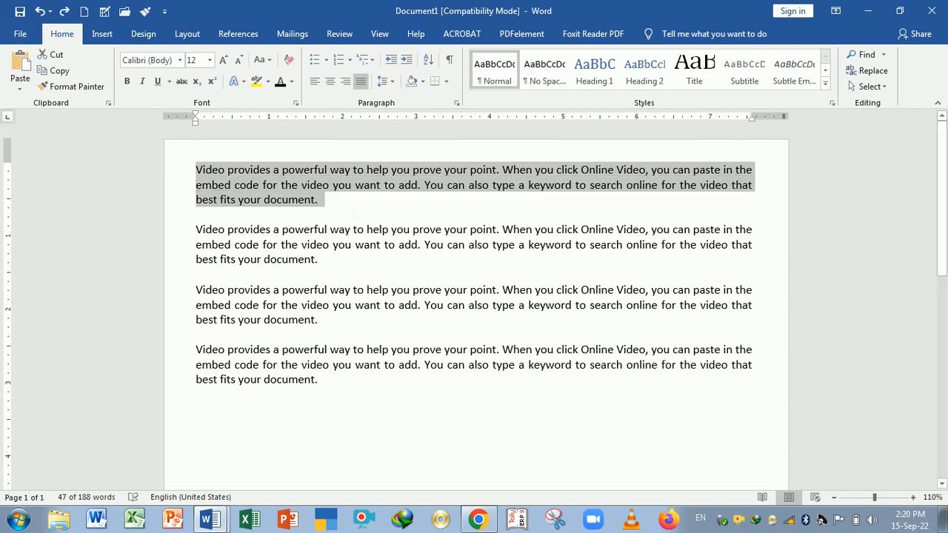
key("ctrl+u")
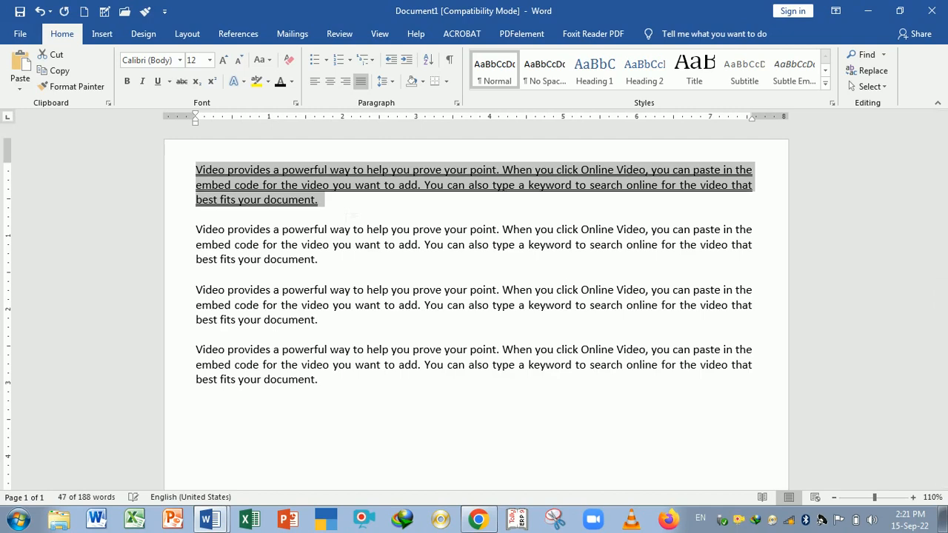
key("Right")
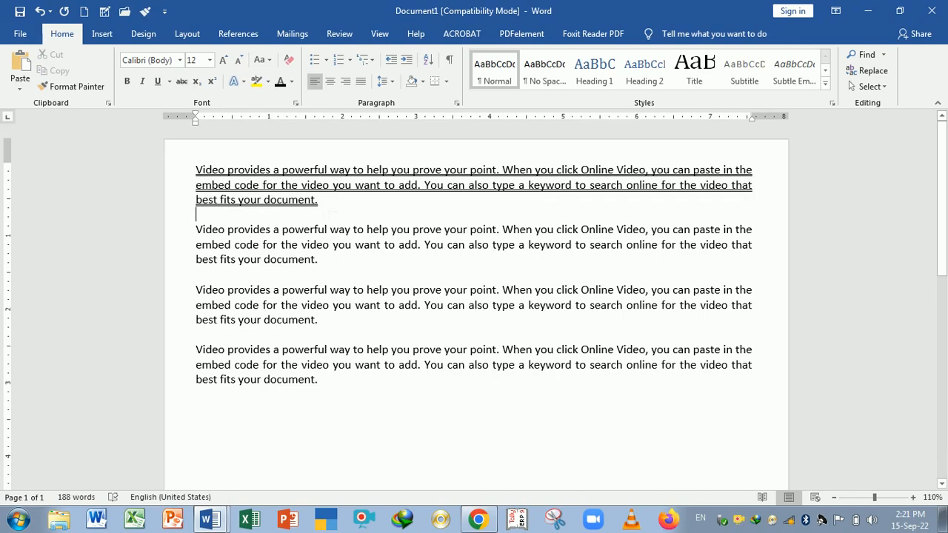
Step: Remove the double underline from the first paragraph
left_click_drag(335, 212, 203, 180)
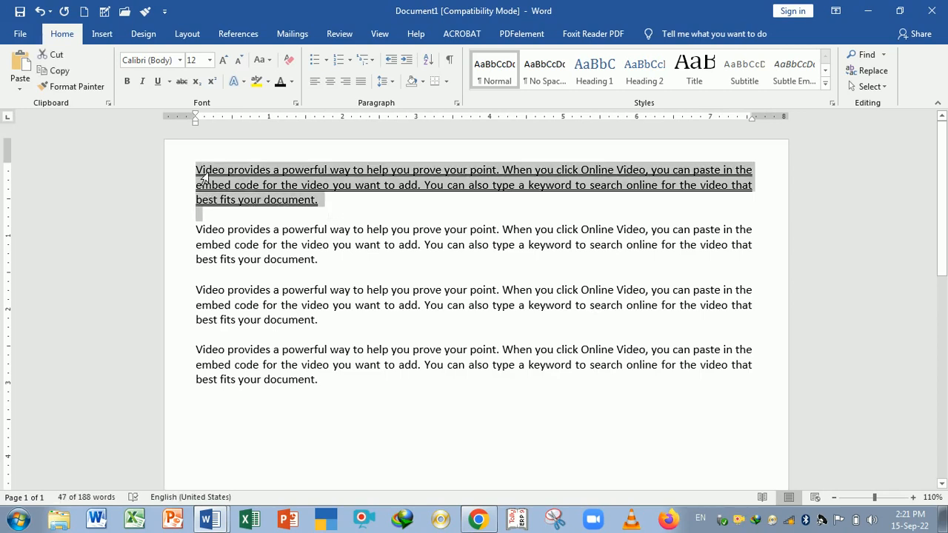
key("ctrl+u")
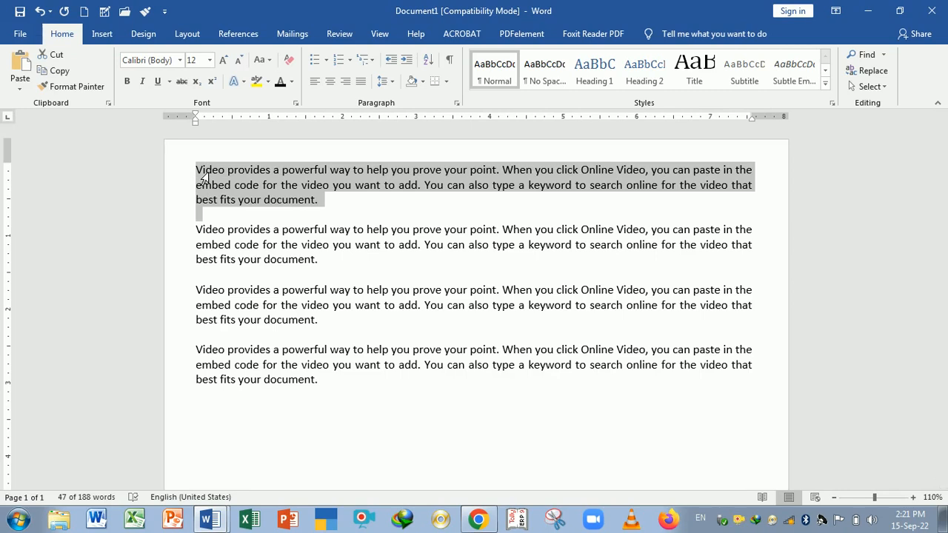
left_click(341, 202)
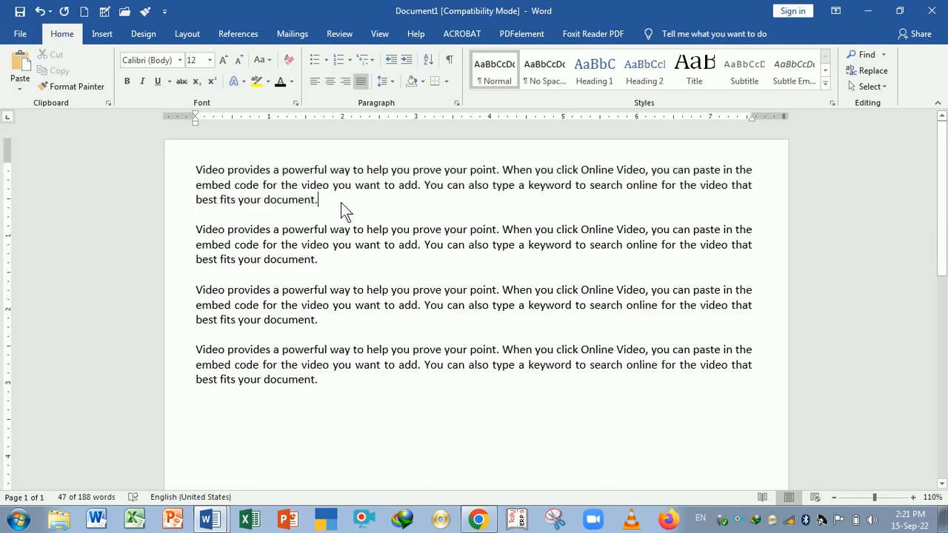
Step: Underline only the words, leaving the spaces without underline, in the first two paragraphs
key("alt+Tab")
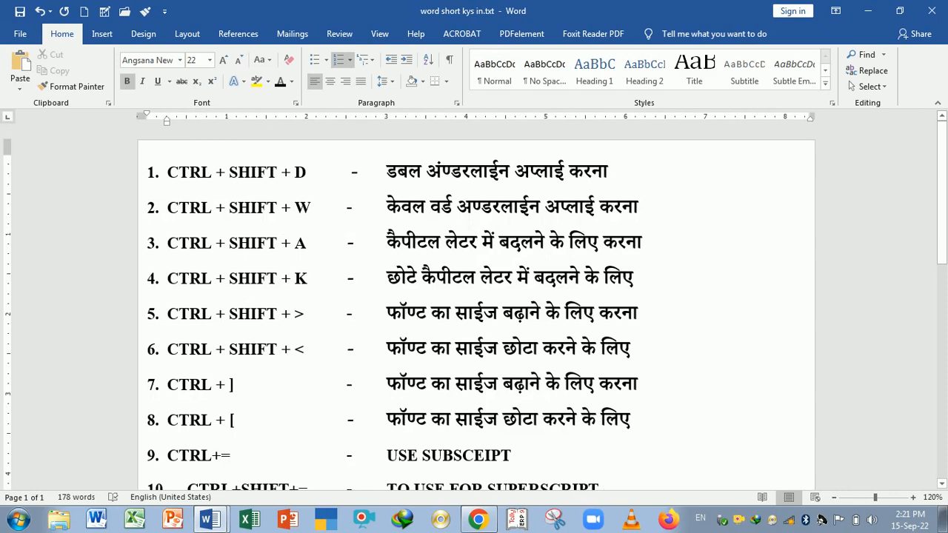
key("alt+Tab")
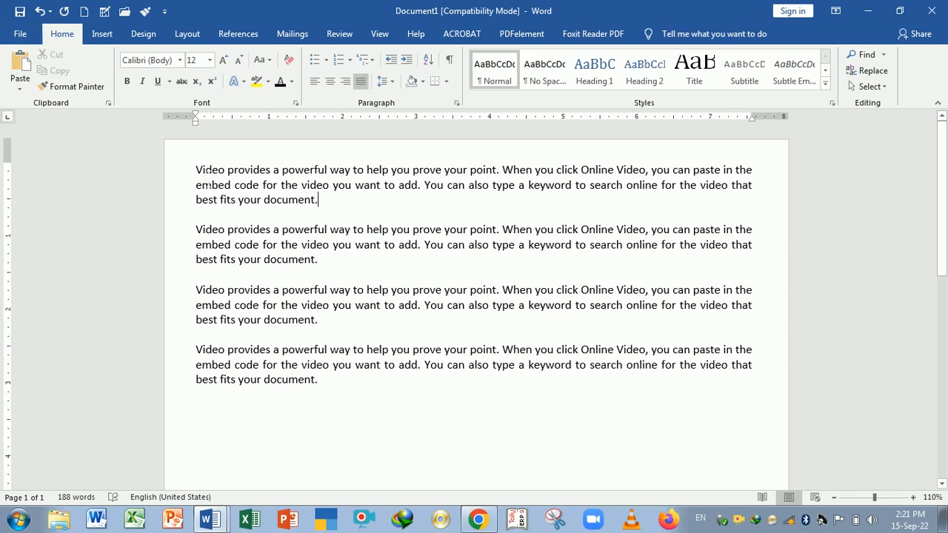
left_click_drag(196, 170, 338, 268)
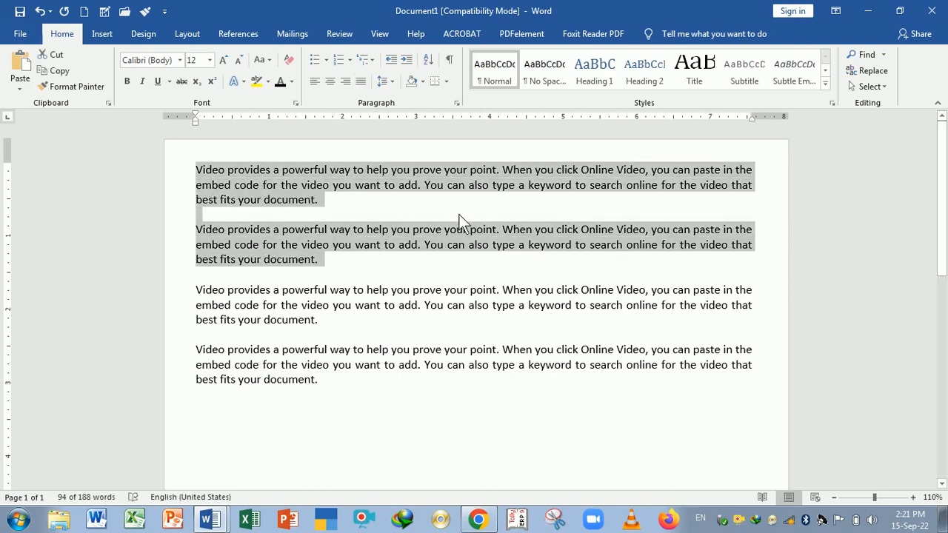
key("Right")
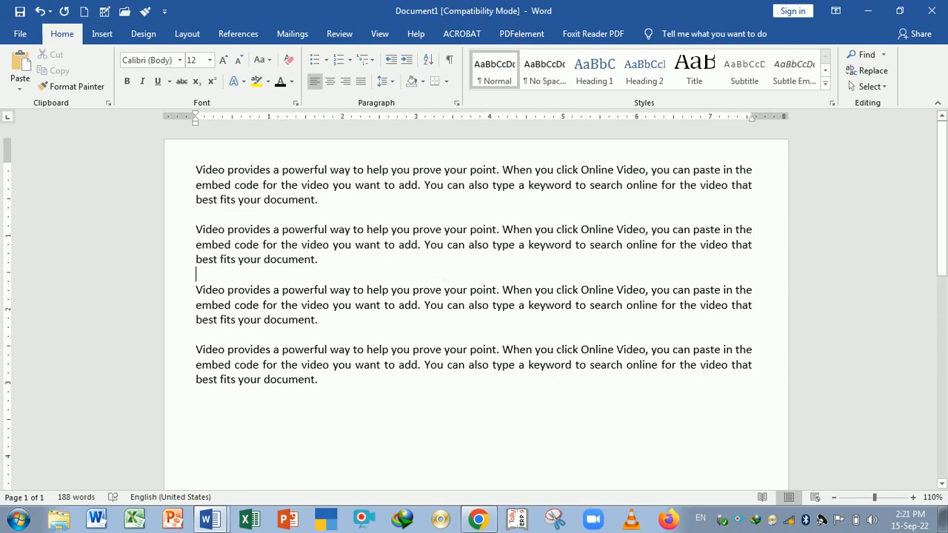
key("Left")
key("shift+Up")
key("shift+Up")
key("shift+Up")
key("shift+Up")
key("shift+Up")
key("shift+Up")
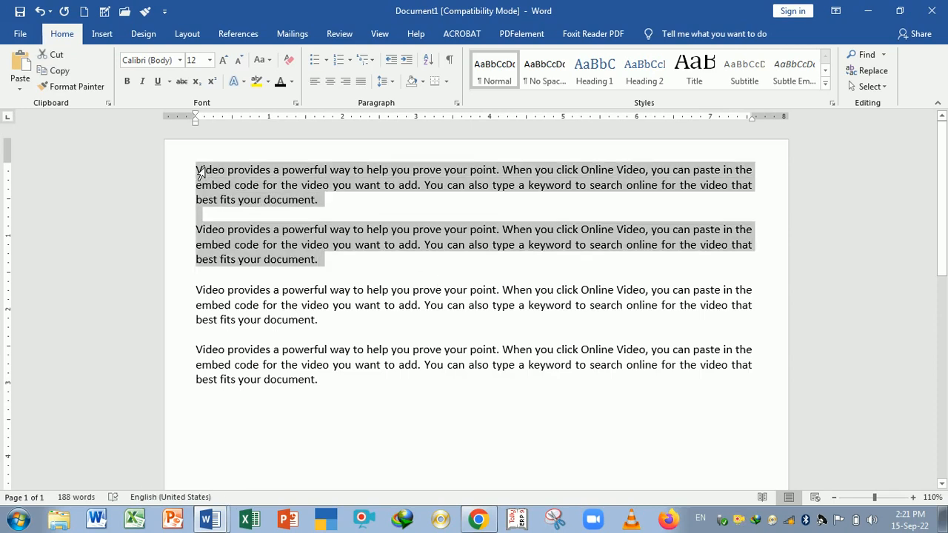
key("ctrl+u")
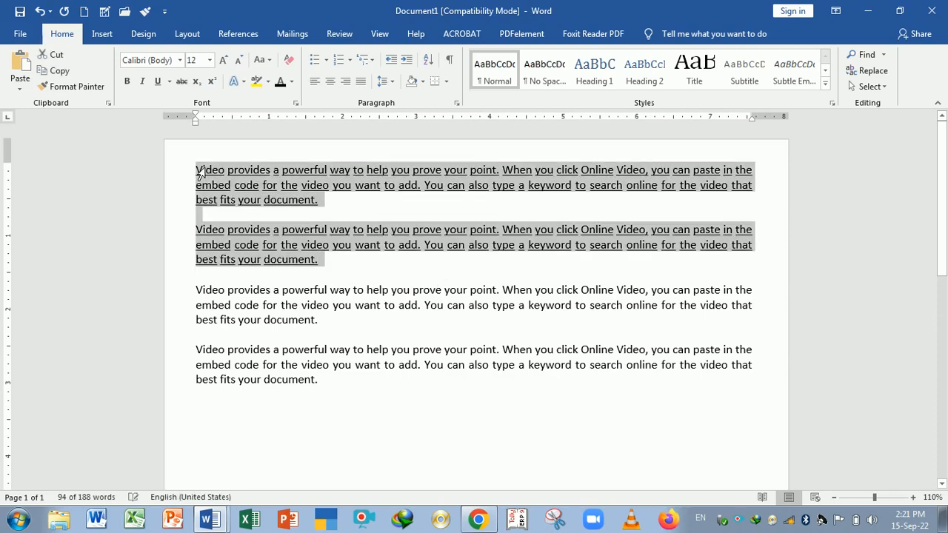
left_click(344, 257)
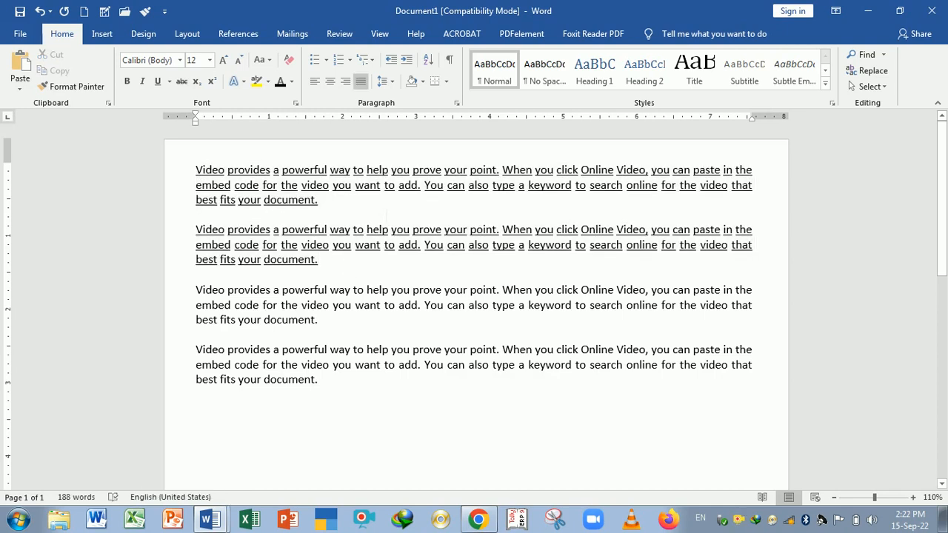
Step: Change the whole third paragraph to all capital letters, toggling the effect off and on again
scroll(386, 215, "up", 1)
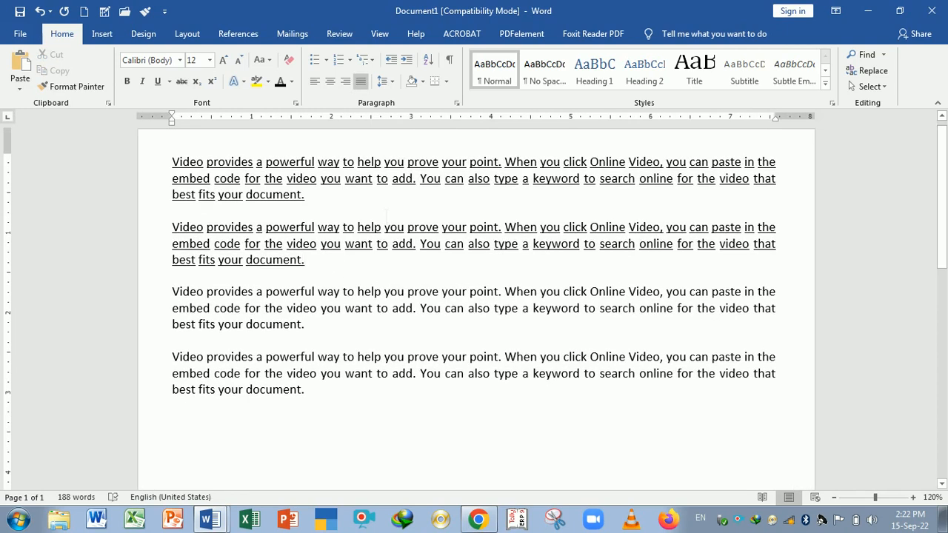
scroll(387, 215, "up", 1)
scroll(387, 231, "up", 1)
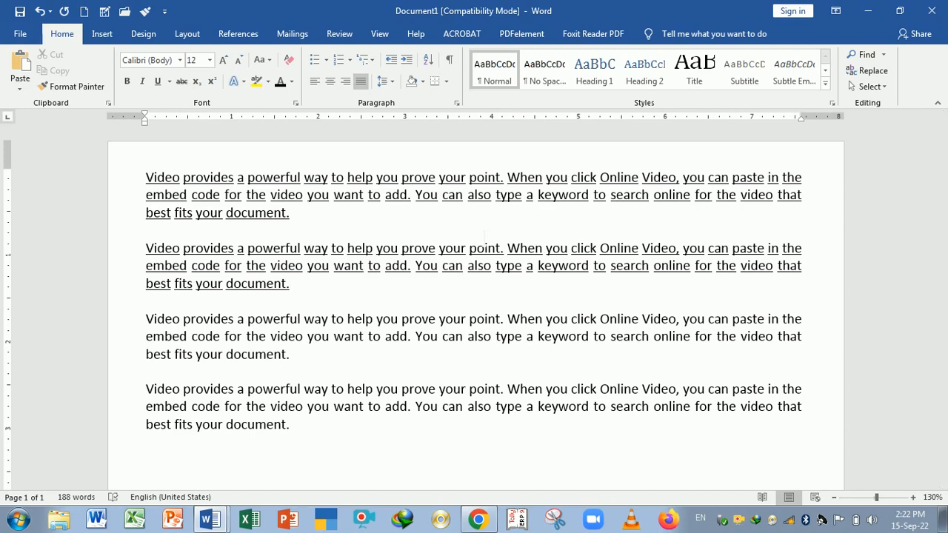
key("alt+Tab")
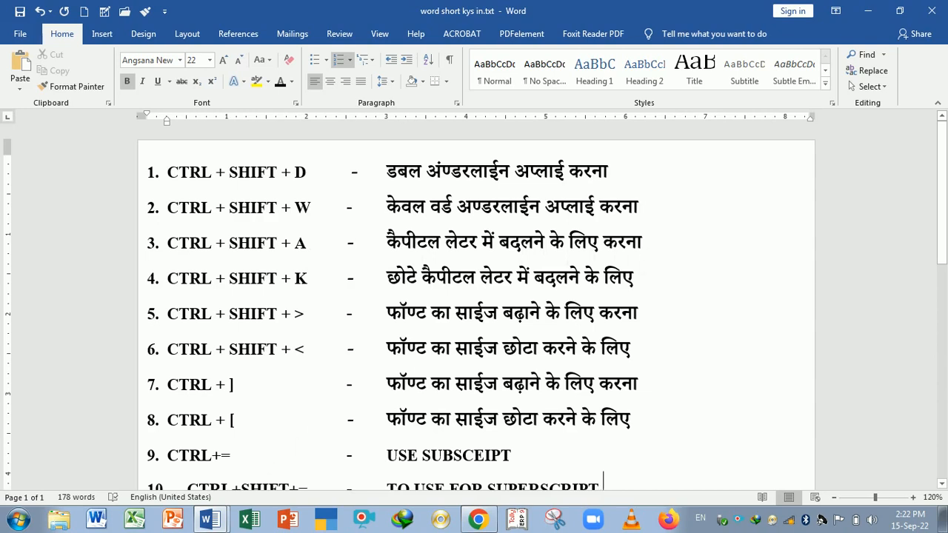
left_click(212, 518)
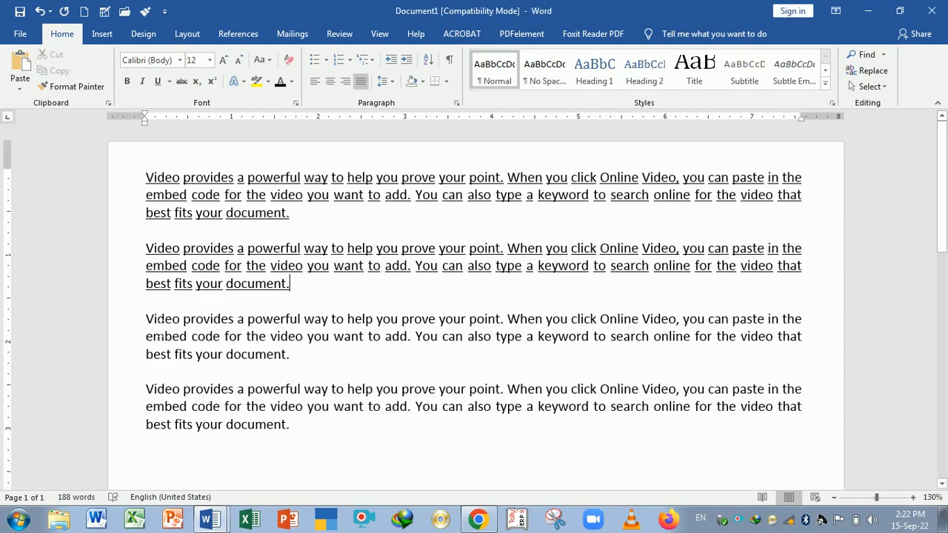
left_click_drag(146, 320, 299, 359)
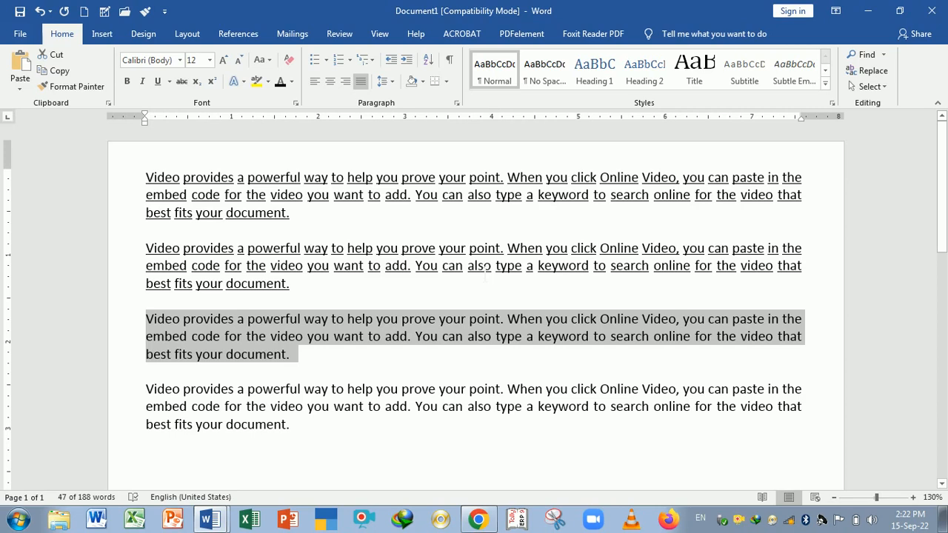
key("shift+F3")
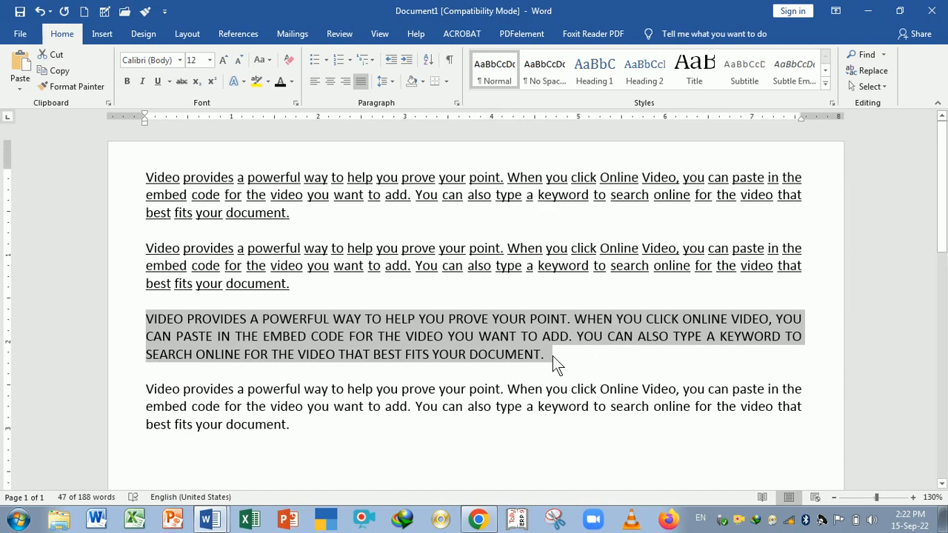
key("shift+F3")
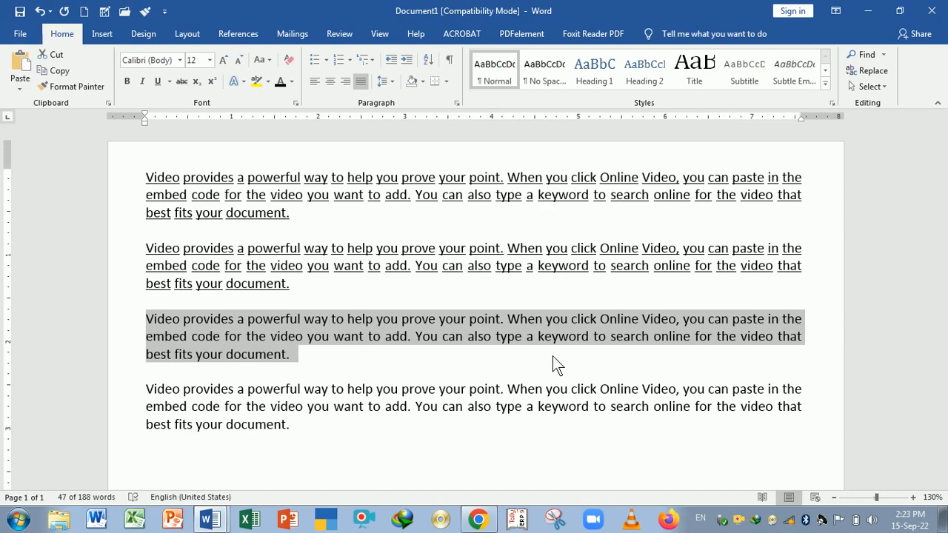
key("shift+F3")
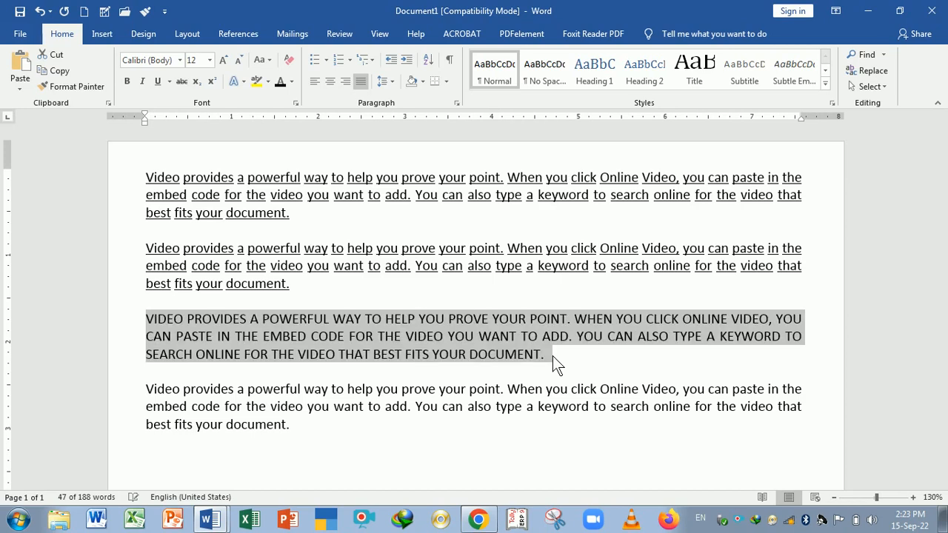
Step: Format the third paragraph in small capitals
key("alt+Tab")
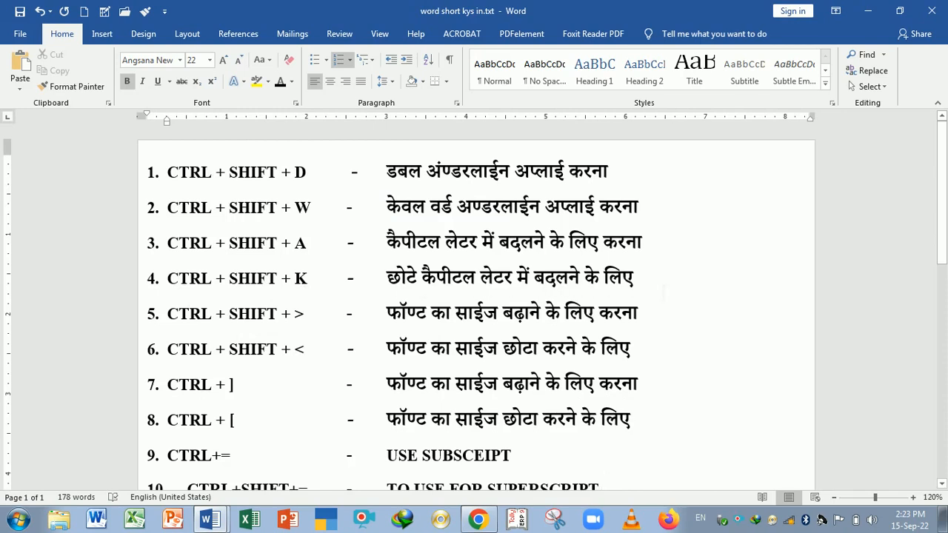
key("alt+Tab")
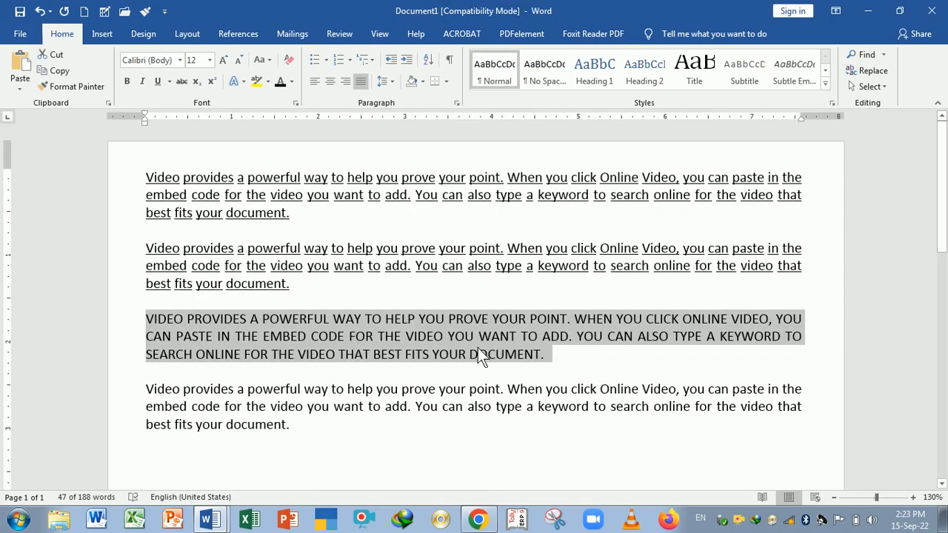
left_click(565, 362)
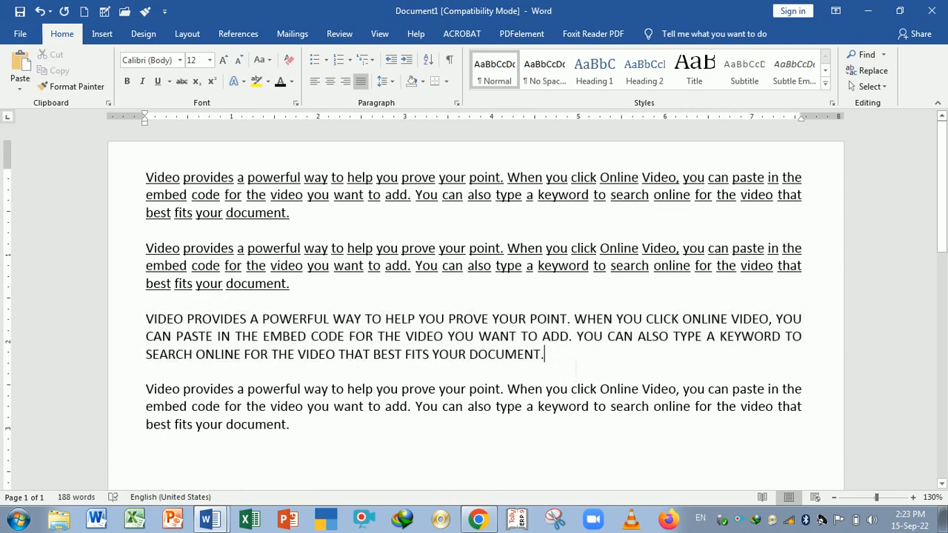
left_click_drag(565, 362, 149, 323)
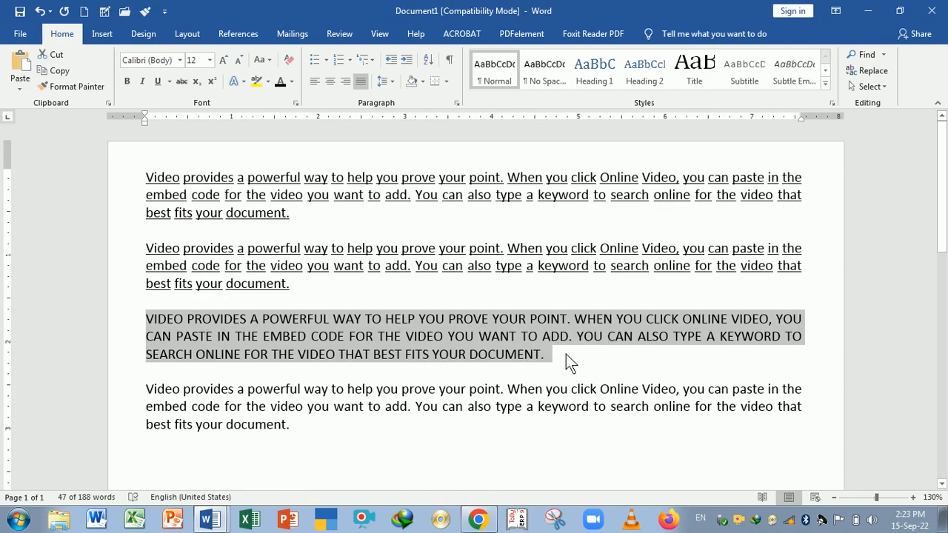
key("ctrl+shift+k")
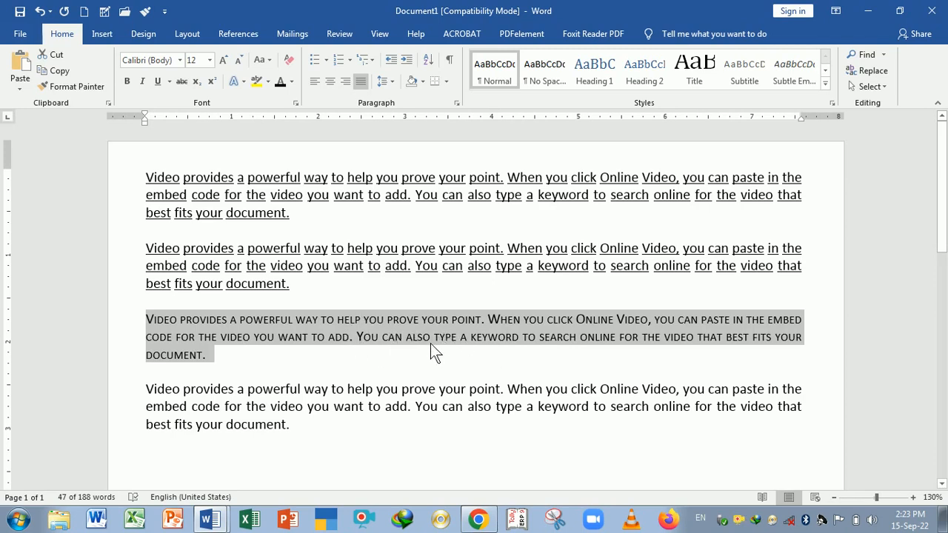
left_click(413, 359)
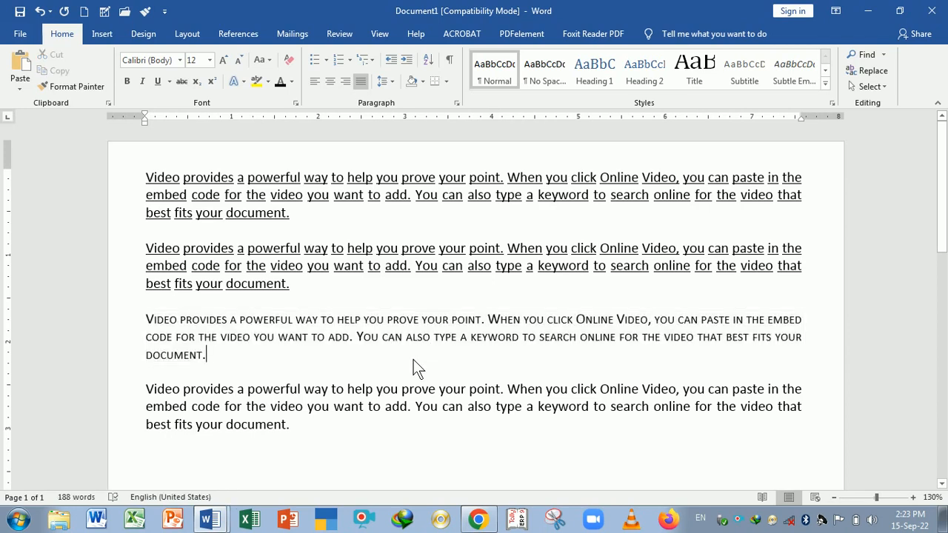
Step: Increase the font size of the third and fourth paragraphs to 22
left_click_drag(207, 356, 148, 327)
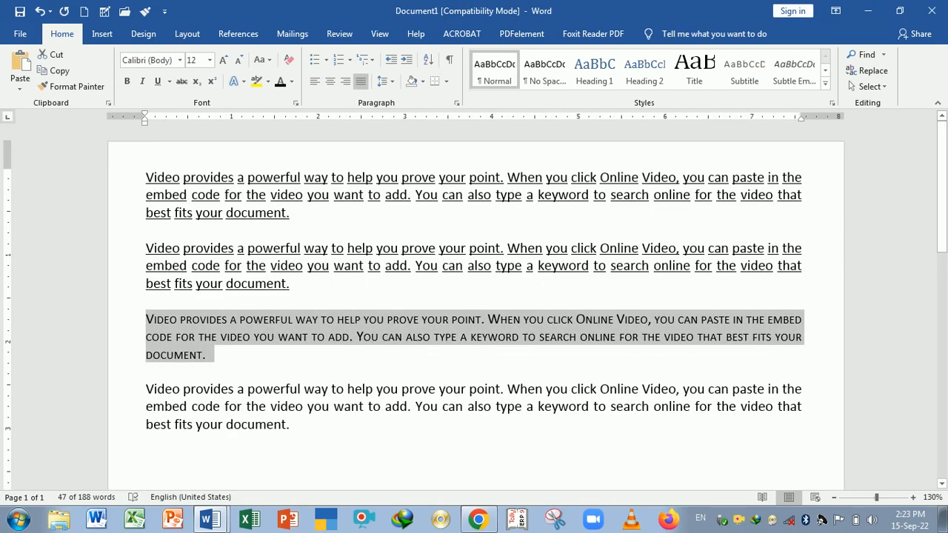
left_click(145, 371)
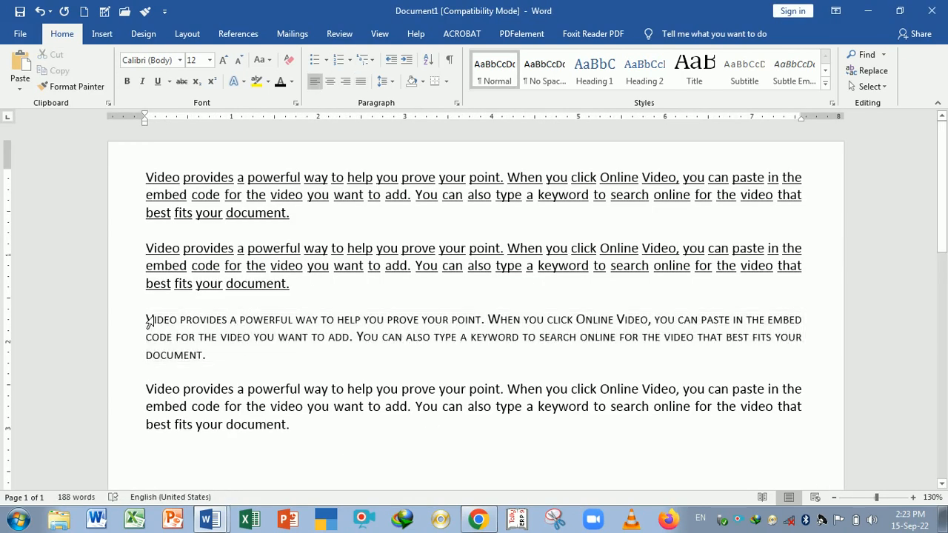
left_click_drag(148, 320, 297, 427)
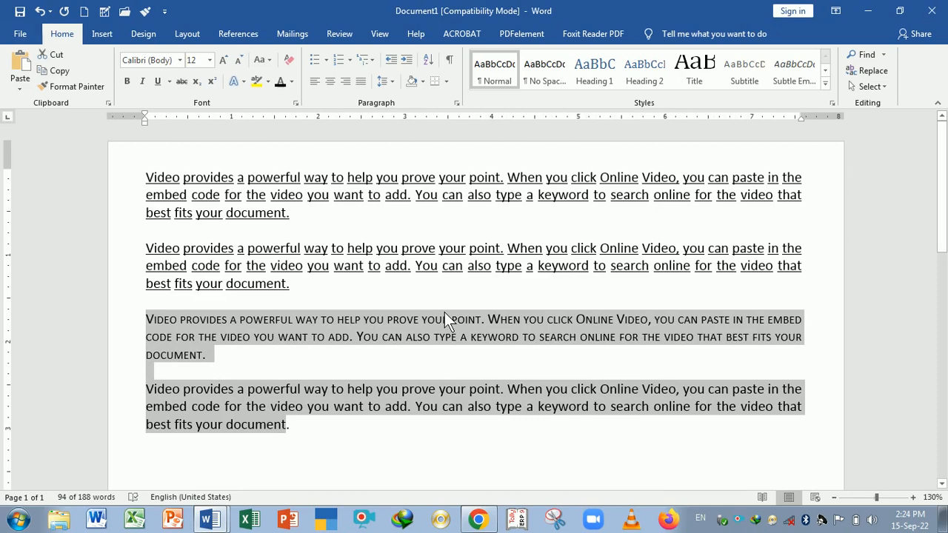
key("ctrl+shift+period")
key("ctrl+shift+period")
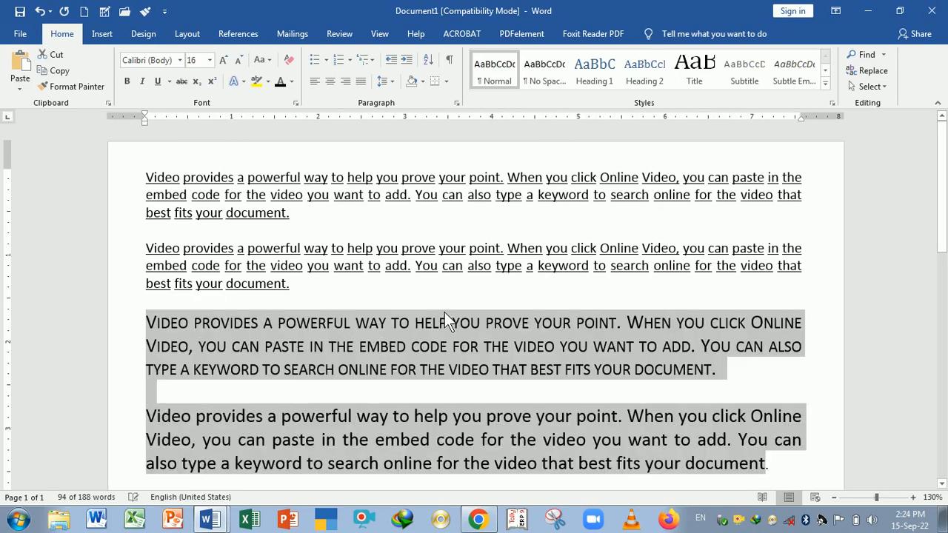
key("ctrl+shift+period")
key("ctrl+shift+period")
key("ctrl+shift+period")
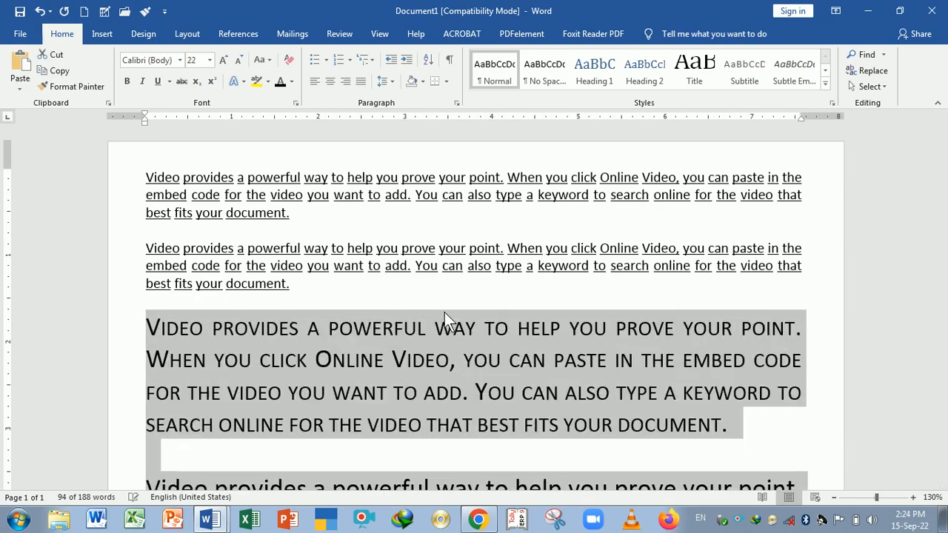
Step: Increase the font size of the third and fourth paragraphs to 26 and reduce it in stages to 9
key("ctrl+shift+period")
key("ctrl+shift+period")
key("ctrl+shift+comma")
key("ctrl+shift+comma")
key("ctrl+shift+comma")
key("ctrl+shift+comma")
key("ctrl+shift+comma")
key("ctrl+shift+comma")
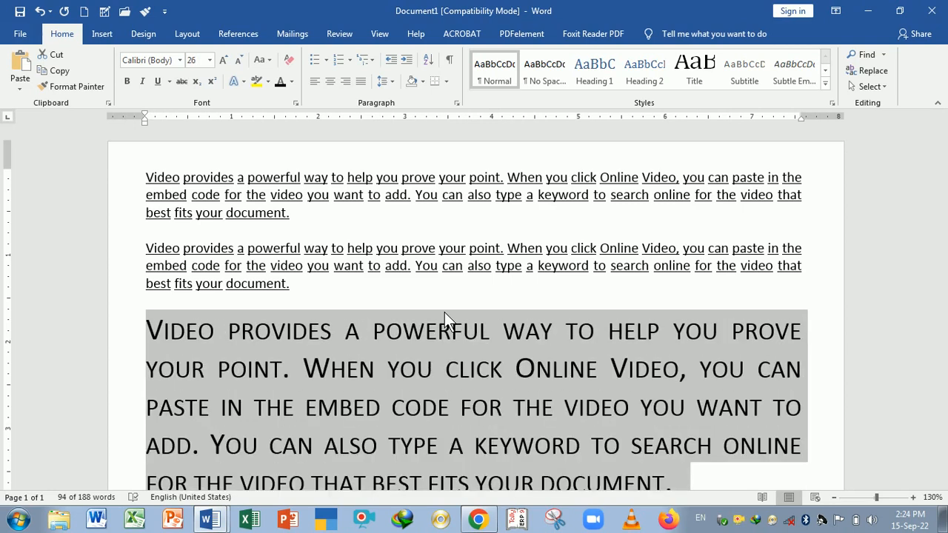
key("ctrl+shift+comma")
key("ctrl+shift+comma")
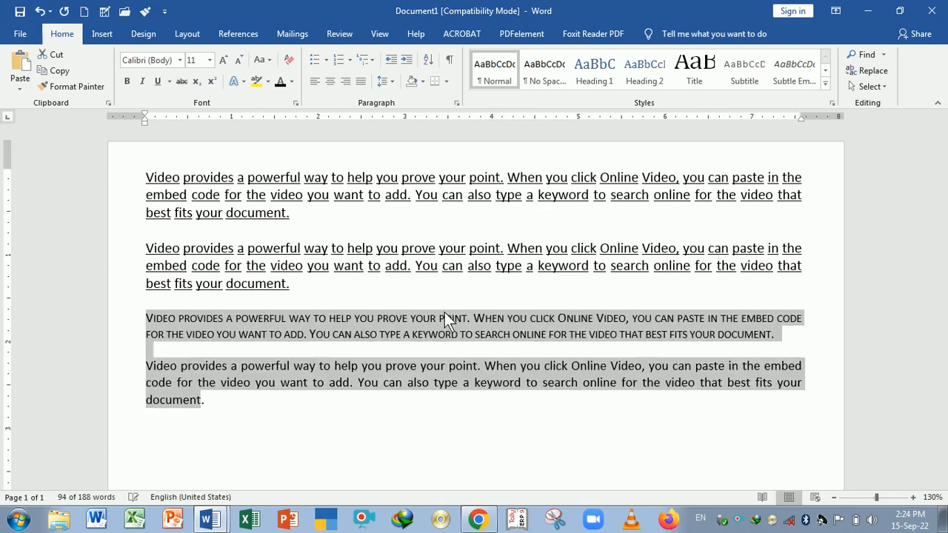
key("ctrl+shift+comma")
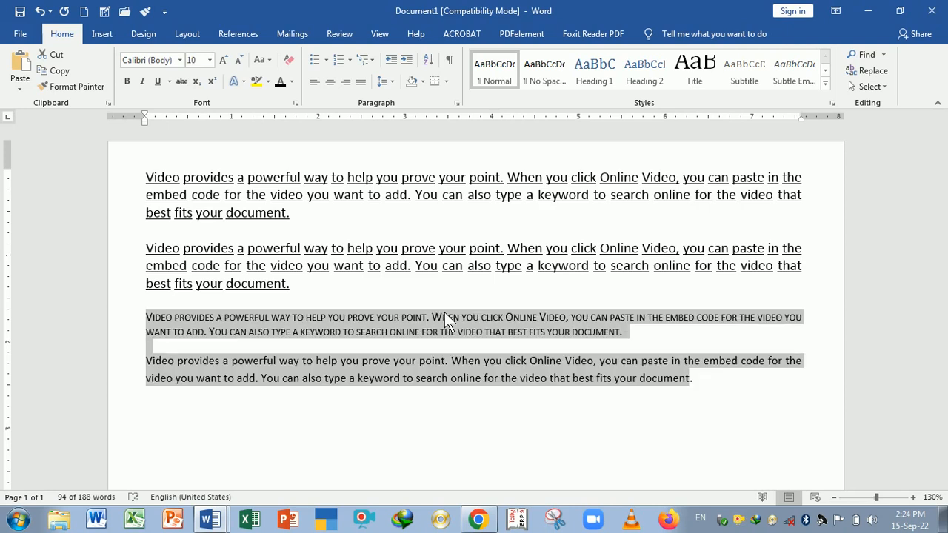
key("ctrl+shift+comma")
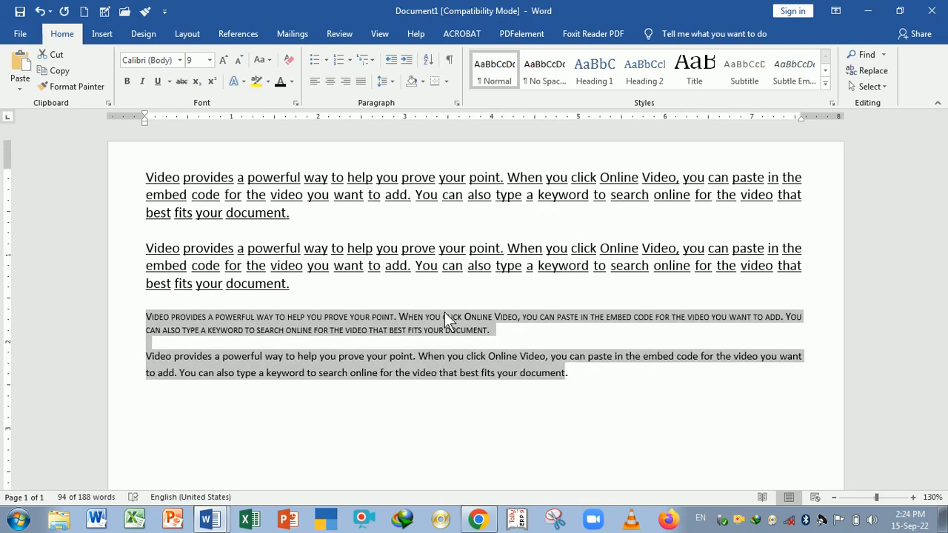
Step: Increase the font size of the third and fourth paragraphs to 24
key("ctrl+shift+period")
key("ctrl+shift+period")
key("ctrl+shift+period")
key("ctrl+shift+period")
key("ctrl+shift+period")
key("ctrl+shift+period")
key("ctrl+shift+period")
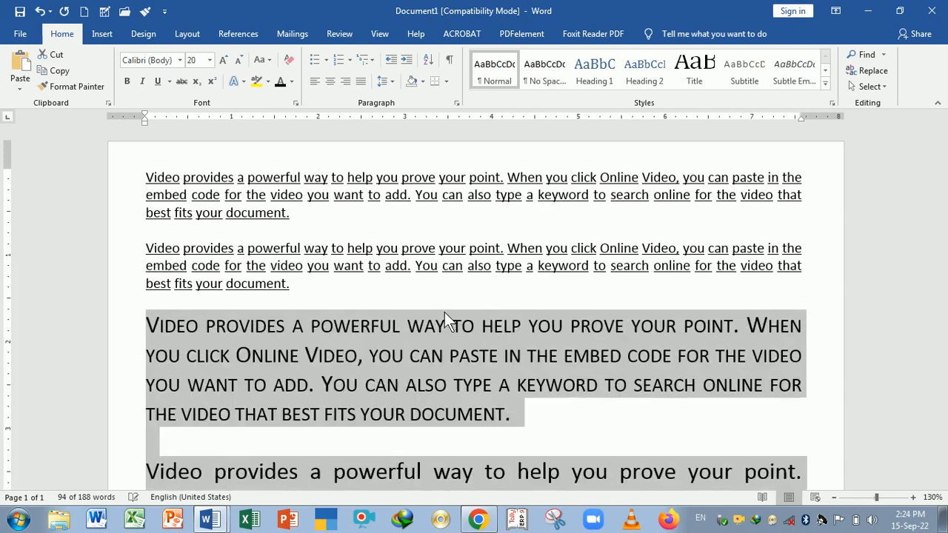
key("ctrl+shift+period")
key("ctrl+shift+period")
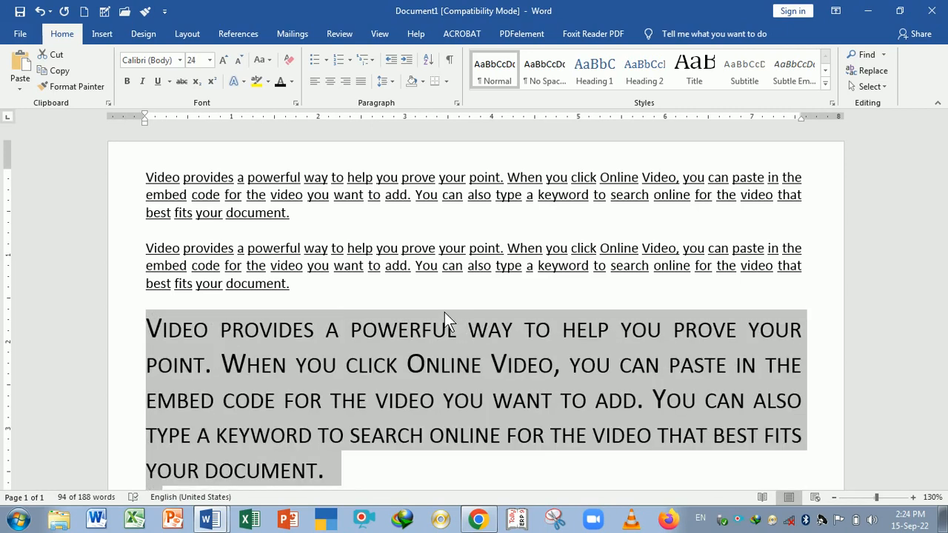
Step: Reduce the font size of the third and fourth paragraphs to 12
key("ctrl+shift+comma")
key("ctrl+shift+comma")
key("ctrl+shift+comma")
key("ctrl+shift+comma")
key("ctrl+shift+comma")
key("ctrl+shift+comma")
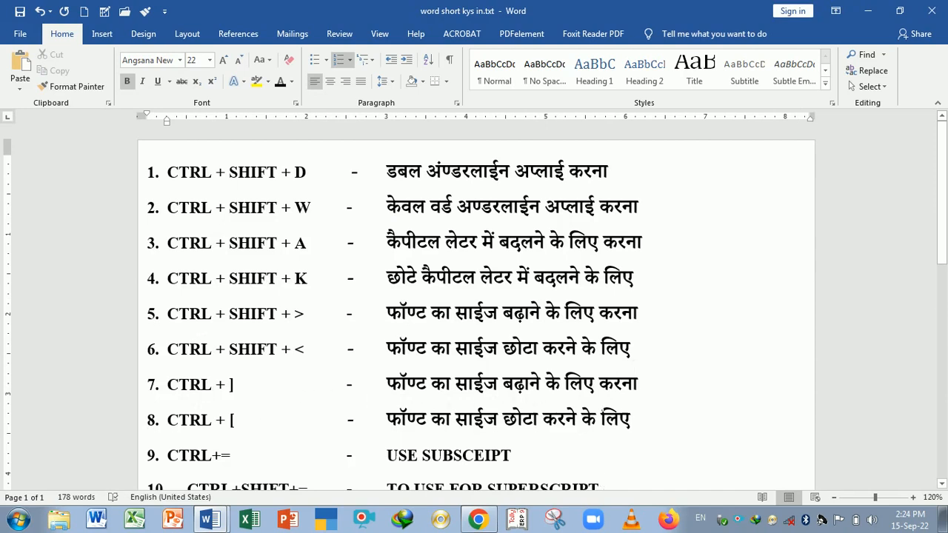
Step: Increase the first paragraph's font size in Document1 to 22 in one-point increments
key("alt+Tab")
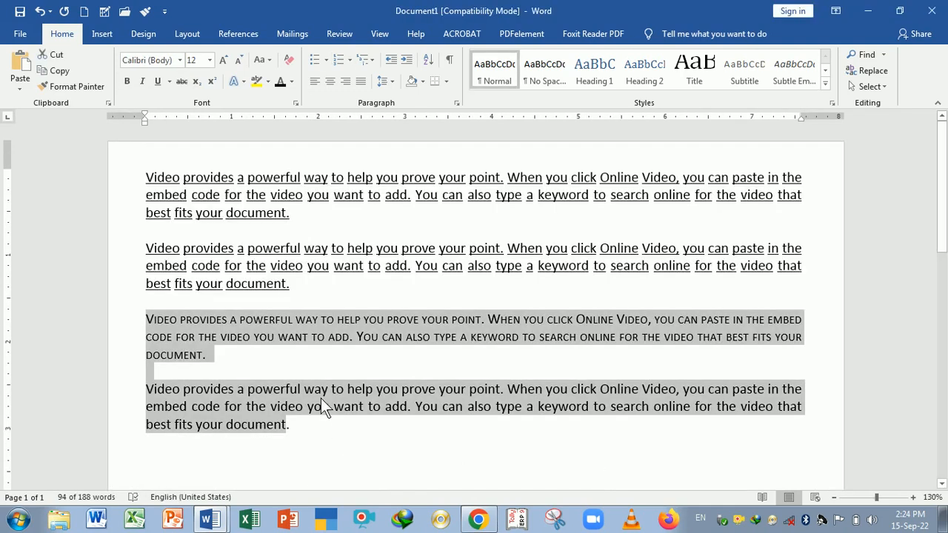
left_click(321, 369)
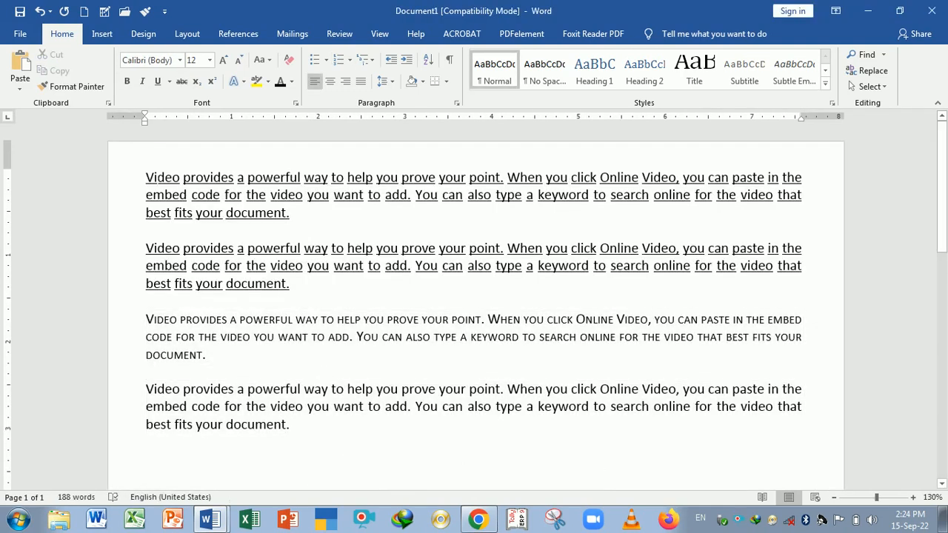
left_click_drag(146, 177, 292, 218)
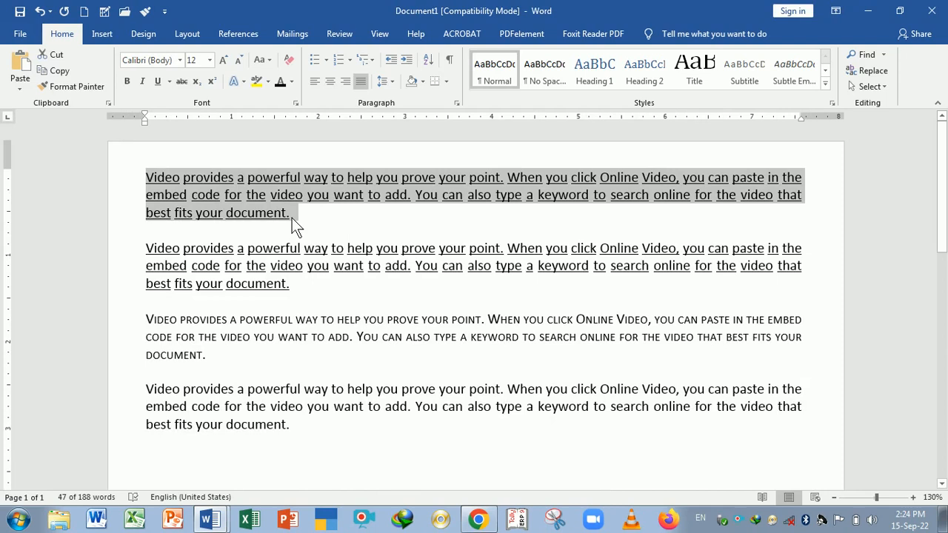
key("ctrl+bracketright")
key("ctrl+bracketright")
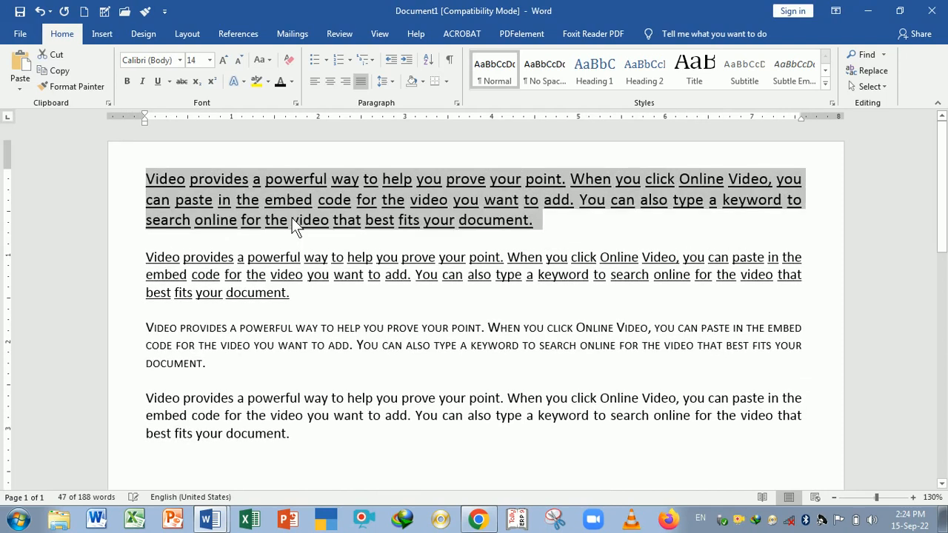
key("ctrl+bracketright")
key("ctrl+bracketright")
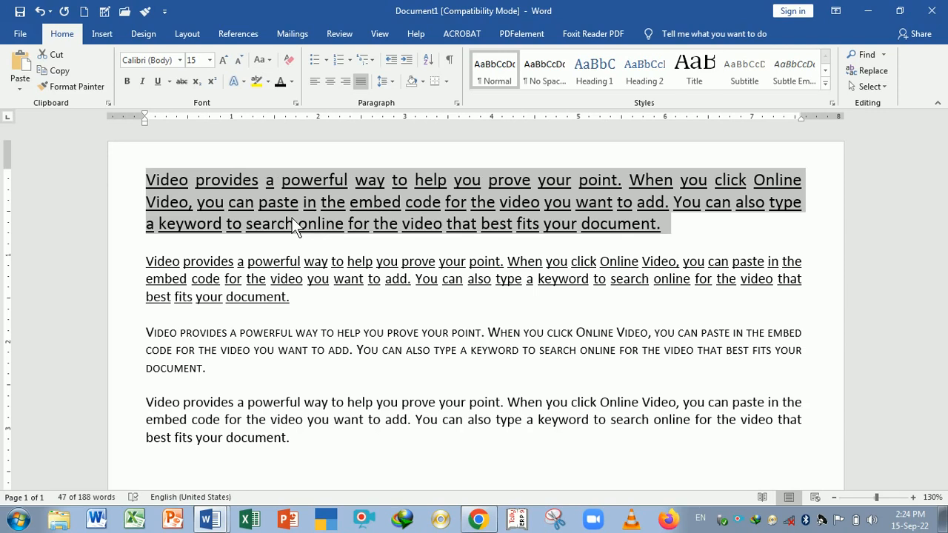
key("ctrl+bracketright")
key("ctrl+bracketright")
key("ctrl+bracketright")
key("ctrl+bracketright")
key("ctrl+bracketright")
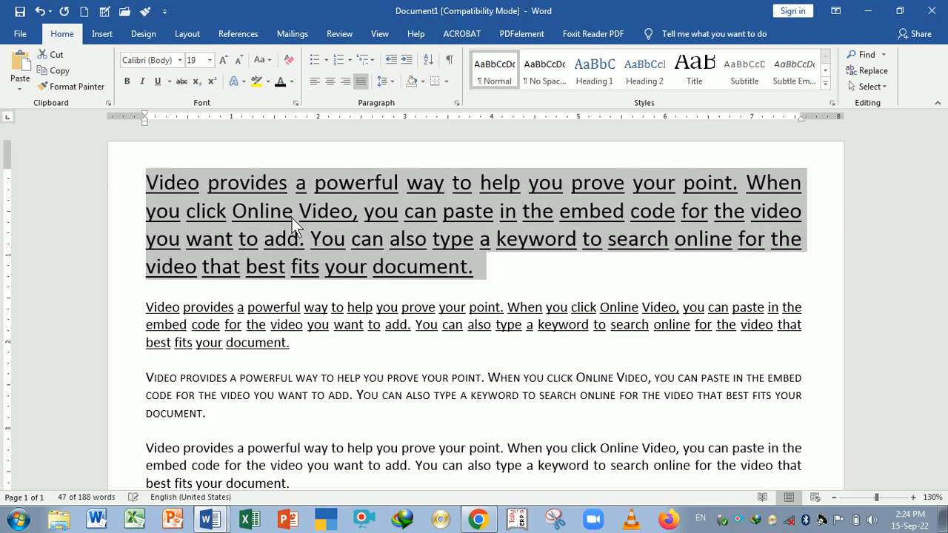
key("ctrl+bracketright")
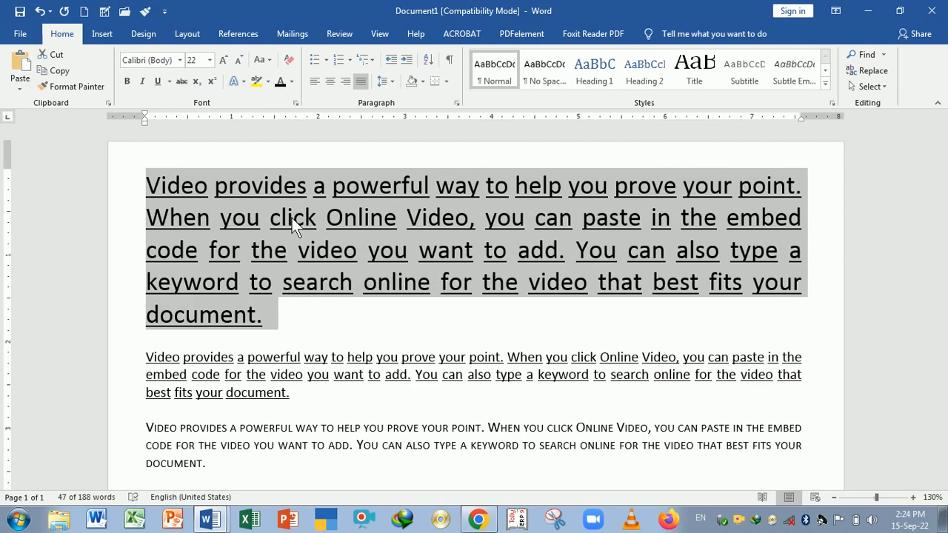
Step: Reduce the first paragraph's font size to 9 in one-point decrements
key("ctrl+bracketleft")
key("ctrl+bracketleft")
key("ctrl+bracketleft")
key("ctrl+bracketleft")
key("ctrl+bracketleft")
key("ctrl+bracketleft")
key("ctrl+bracketleft")
key("ctrl+bracketleft")
key("ctrl+bracketleft")
key("ctrl+bracketleft")
key("ctrl+bracketleft")
key("ctrl+bracketleft")
key("ctrl+bracketleft")
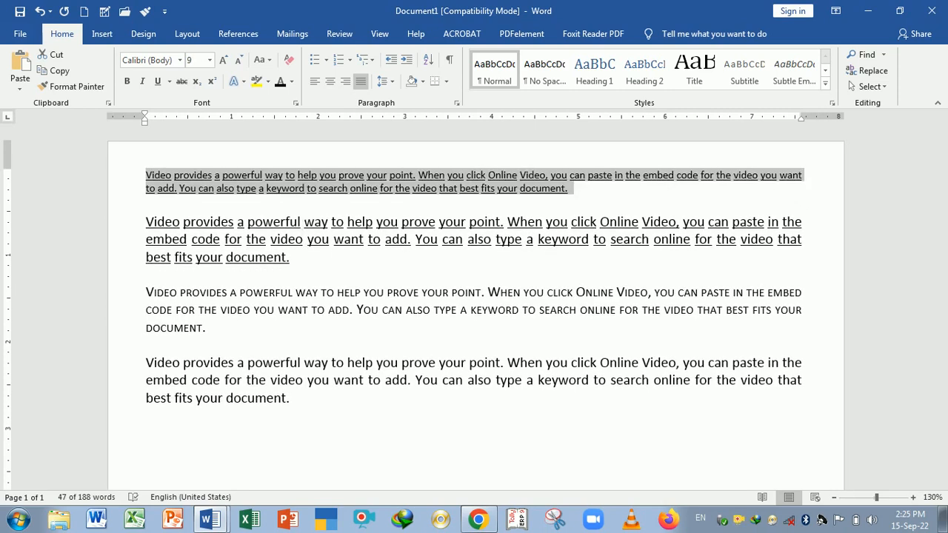
Step: Increase the first paragraph's font size to 17 in one-point increments
key("ctrl+bracketright")
key("ctrl+bracketright")
key("ctrl+bracketright")
key("ctrl+bracketright")
key("ctrl+bracketright")
key("ctrl+bracketright")
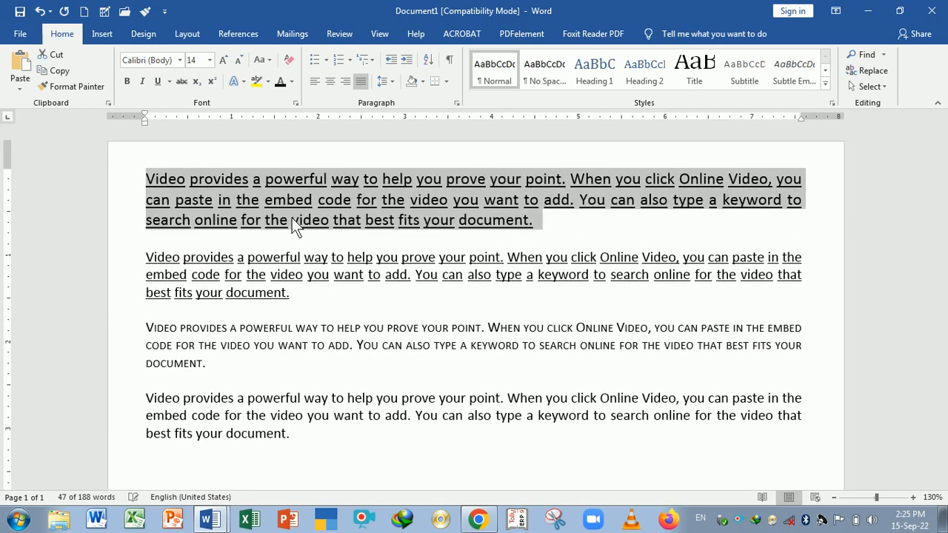
key("ctrl+bracketright")
key("ctrl+bracketright")
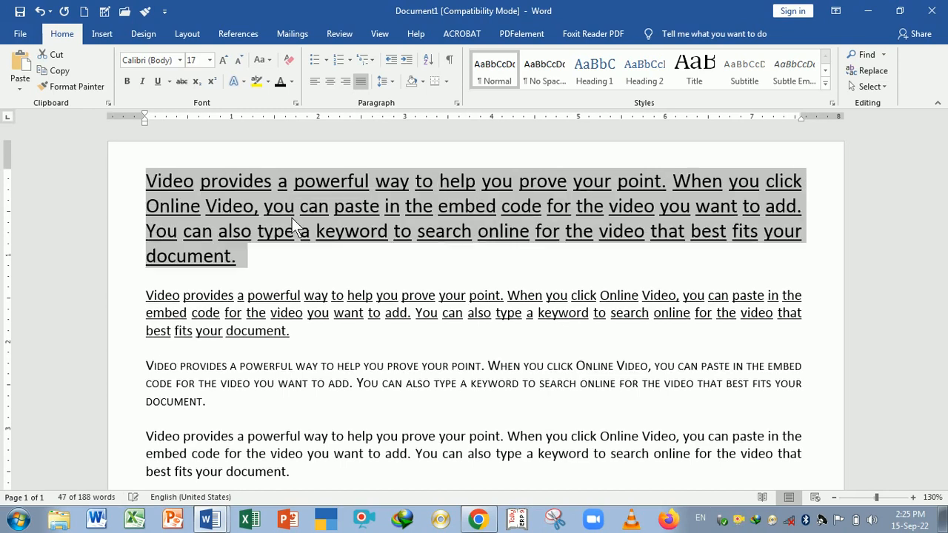
Step: Consult the shortcut list document for the subscript and superscript entries, and add two new lines after the second paragraph of Document1
key("alt+Tab")
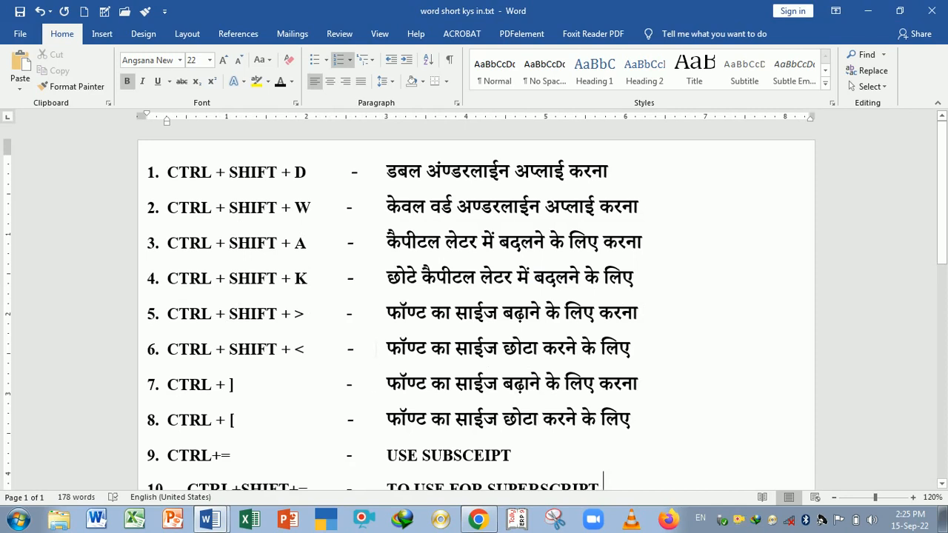
scroll(474, 304, "down", 2)
scroll(474, 303, "down", 3)
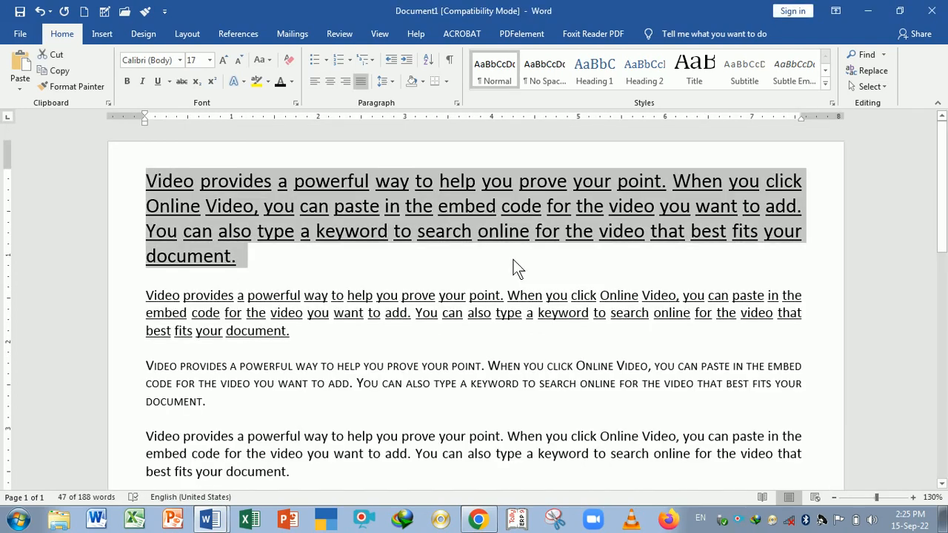
left_click(435, 337)
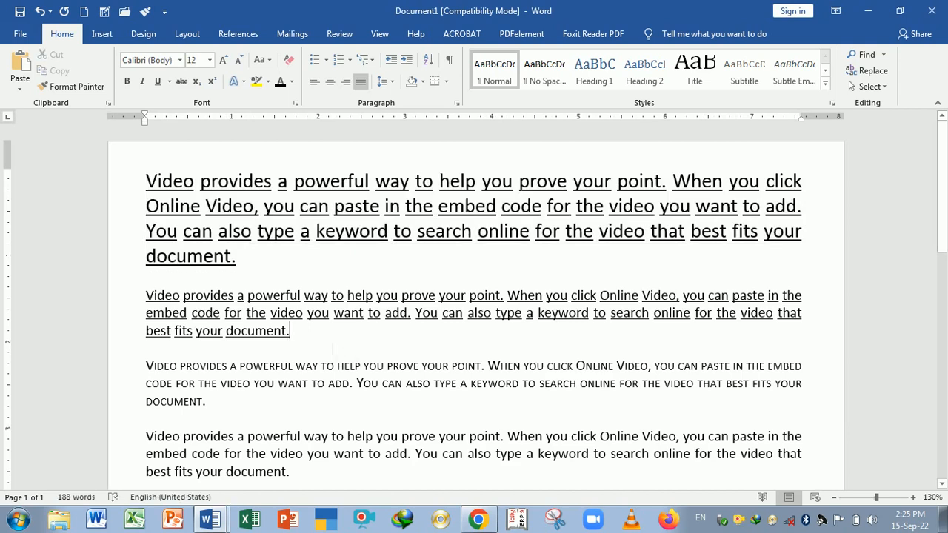
key("Return")
key("Return")
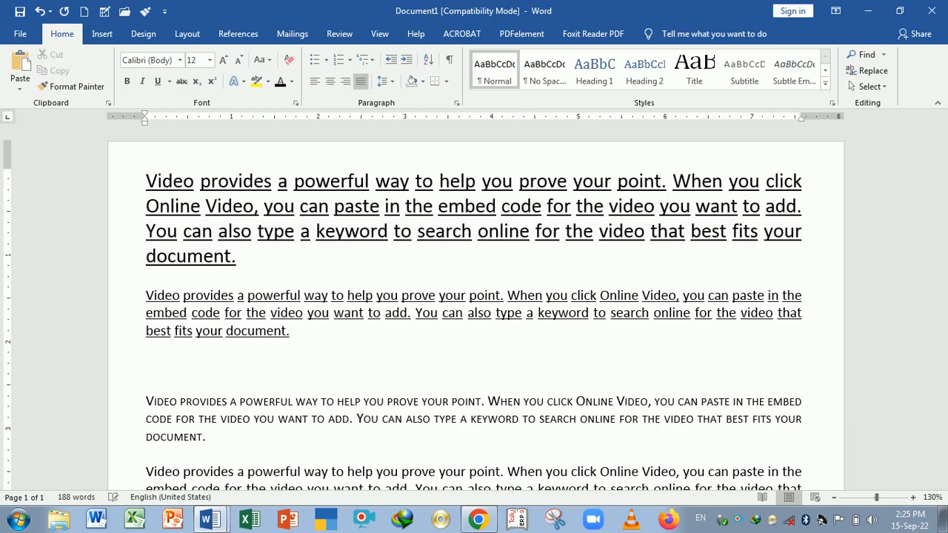
type("H@")
key("BackSpace")
type("2")
key("ctrl+o")
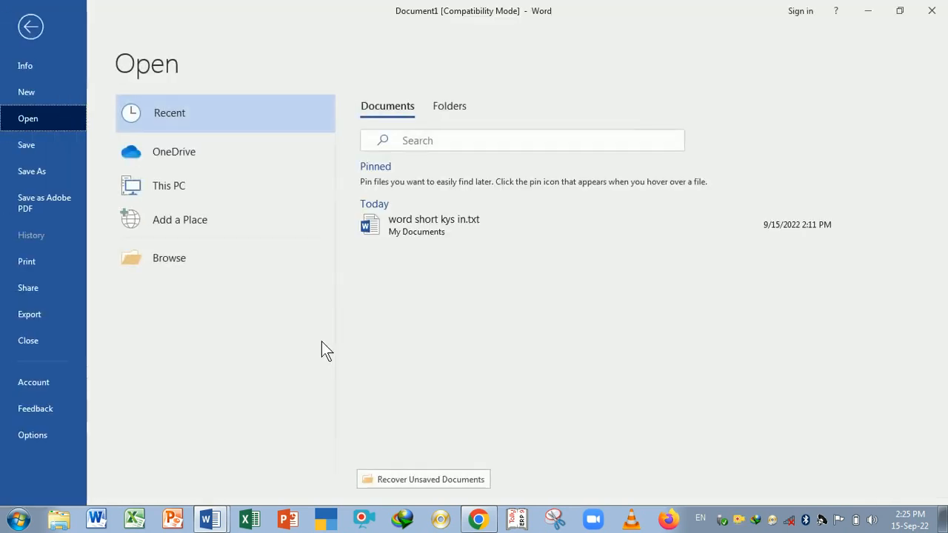
key("Escape")
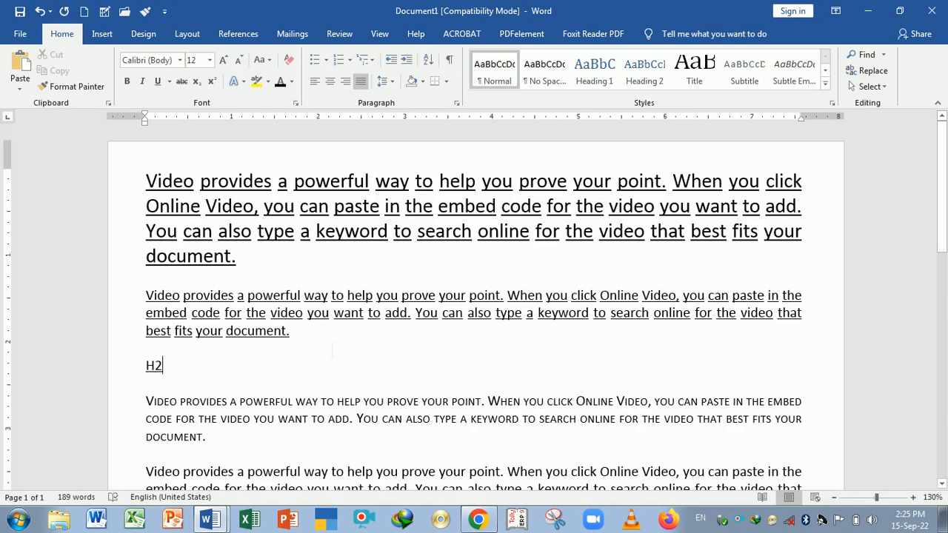
key("BackSpace")
key("BackSpace")
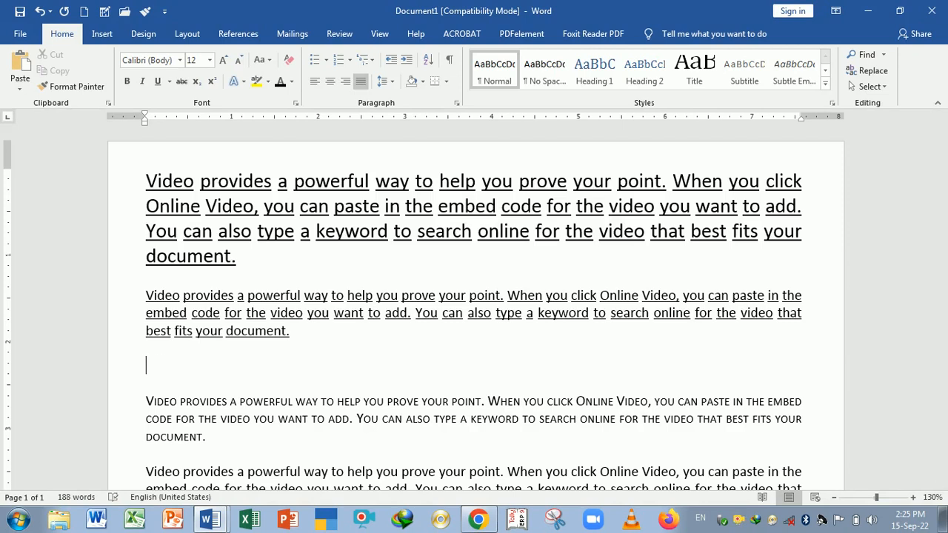
Step: Enter H2O on the blank line below the second paragraph and format its 2 as subscript
key("ctrl+u")
type("h")
type("2")
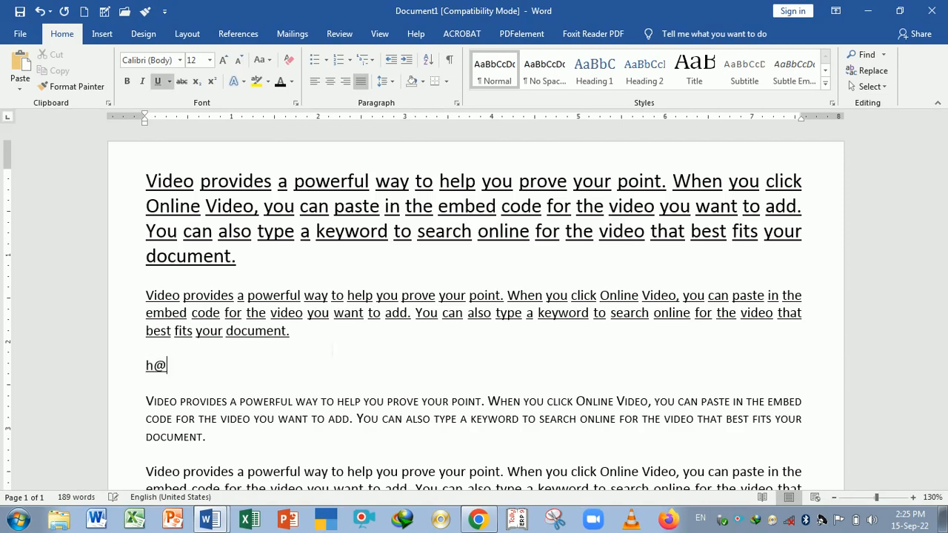
key("BackSpace")
type("2 O")
key("Left")
key("shift+Left")
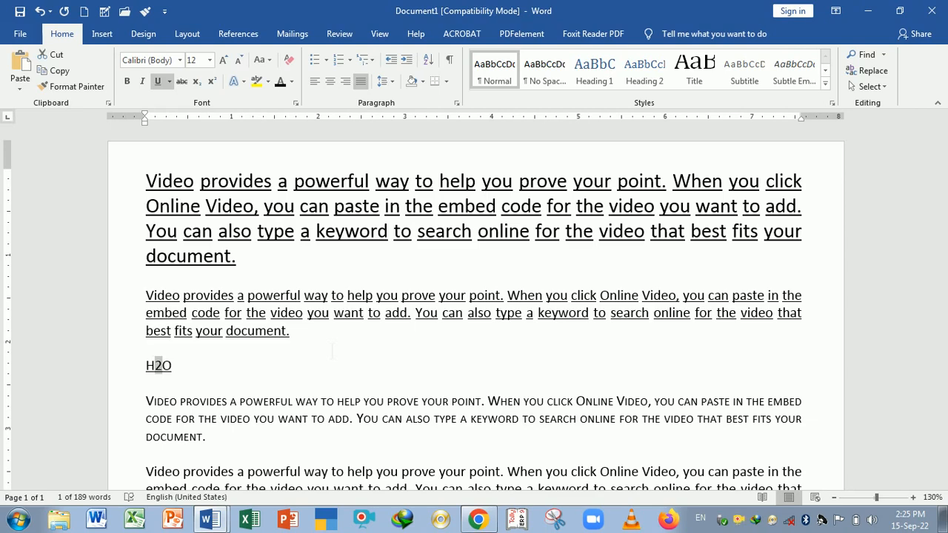
key("ctrl+equal")
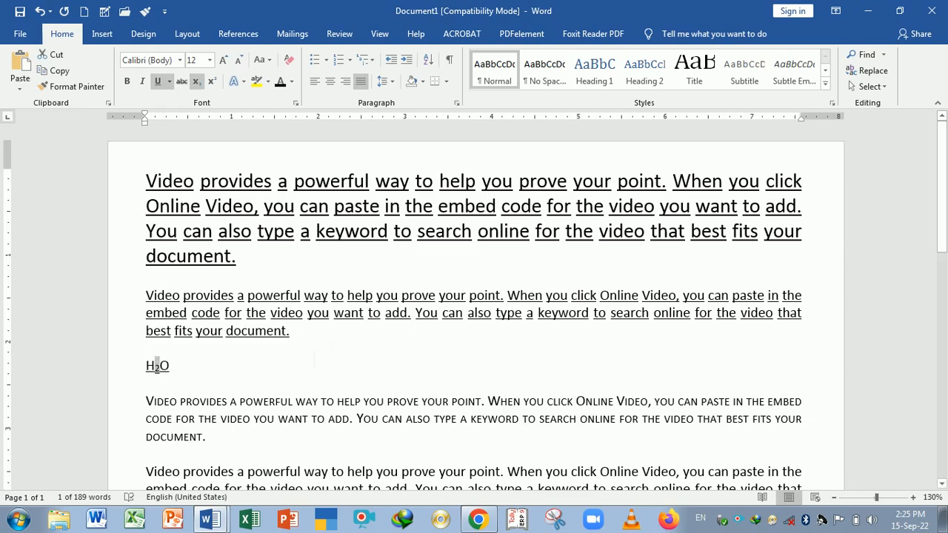
Step: Remove the underline from the H2O formula
scroll(332, 351, "up", 7, "ctrl")
scroll(250, 381, "up", 3, "ctrl")
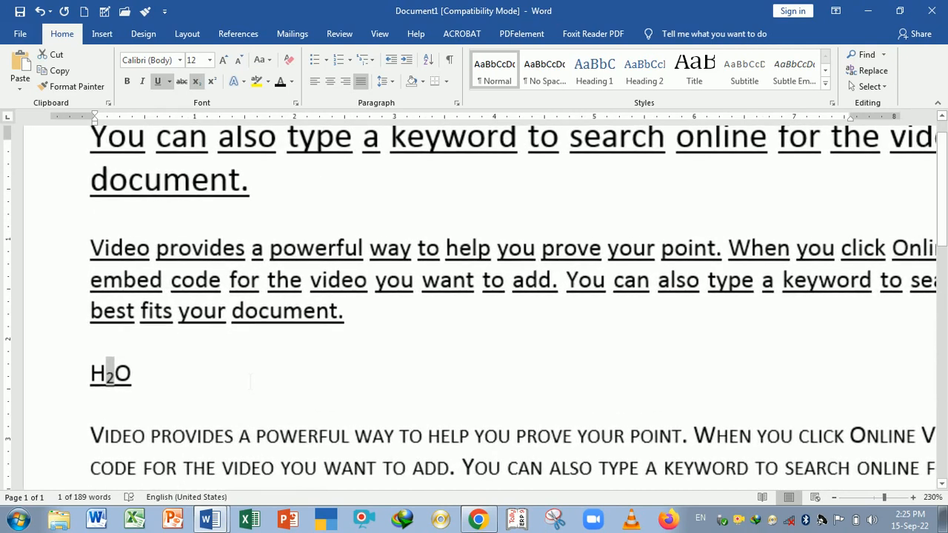
left_click(251, 380)
left_click_drag(145, 374, 89, 377)
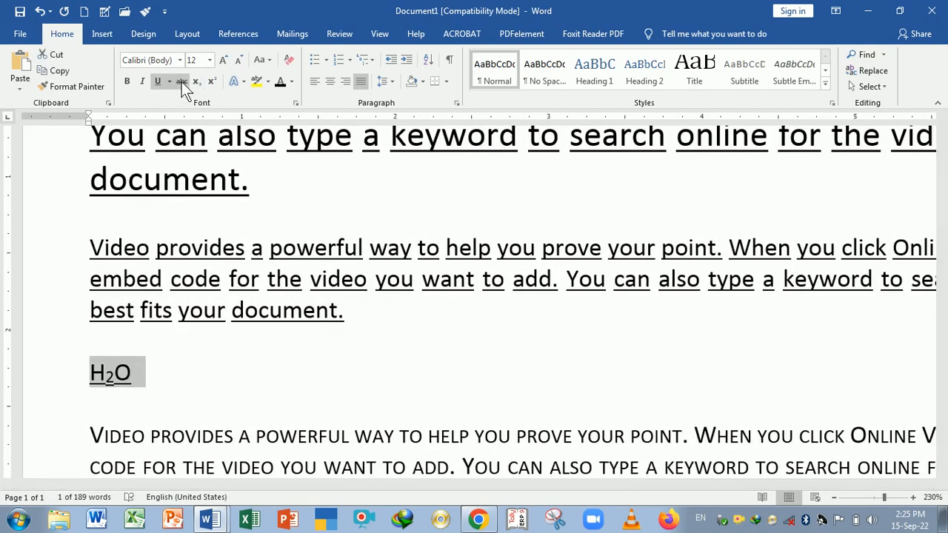
left_click(162, 82)
left_click(173, 351)
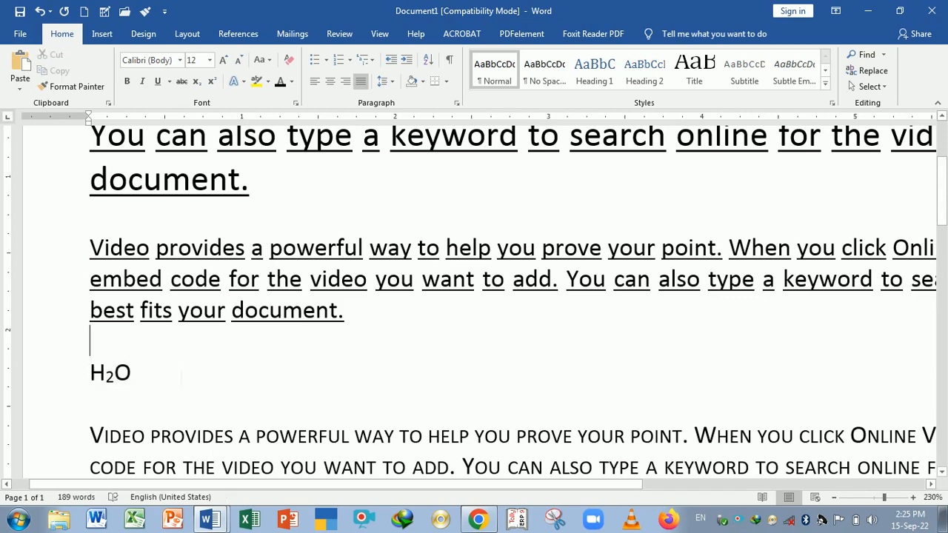
Step: Enter the expression X2+y2+z2 on a new line below the H2O formula
left_click(169, 382)
key("Return")
type("X2+")
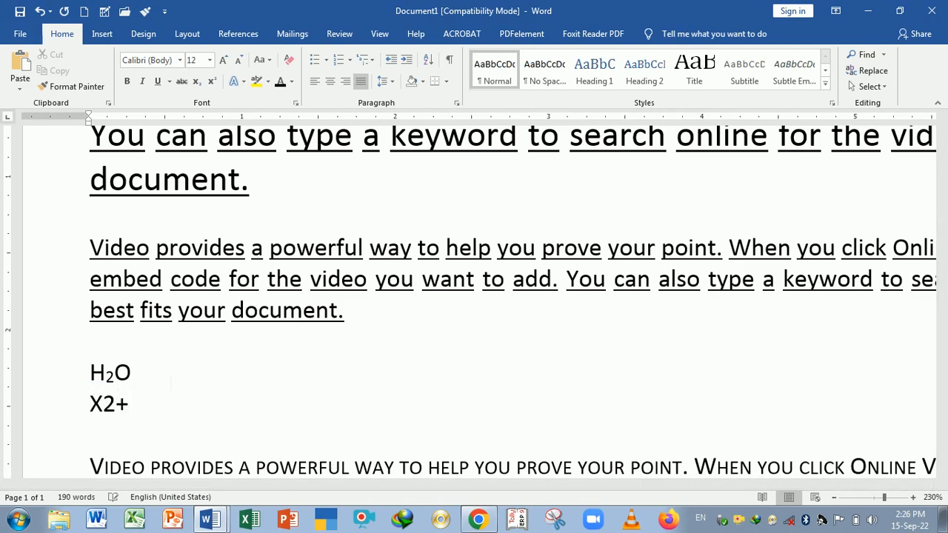
type("y2+z2")
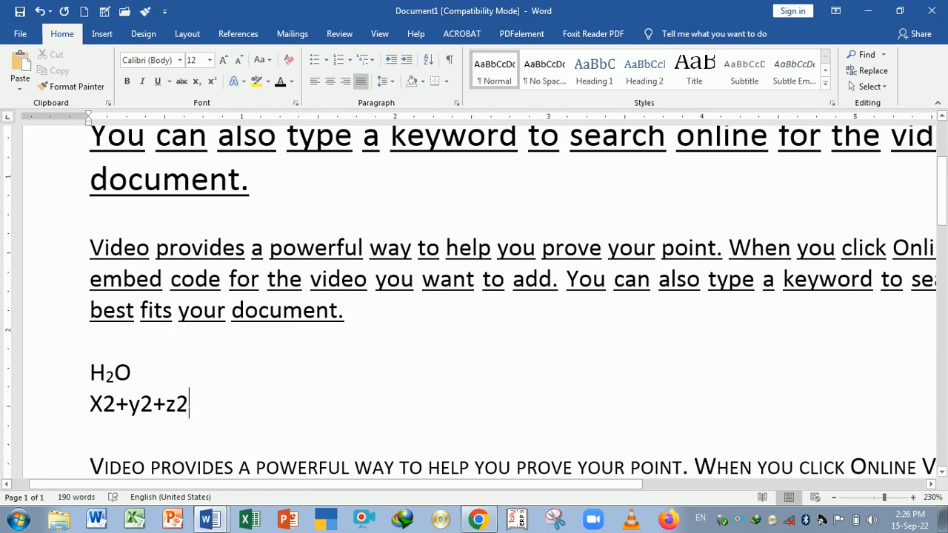
Step: Format all three 2s in the expression X2+y2+z2 as superscript
key("shift+Left")
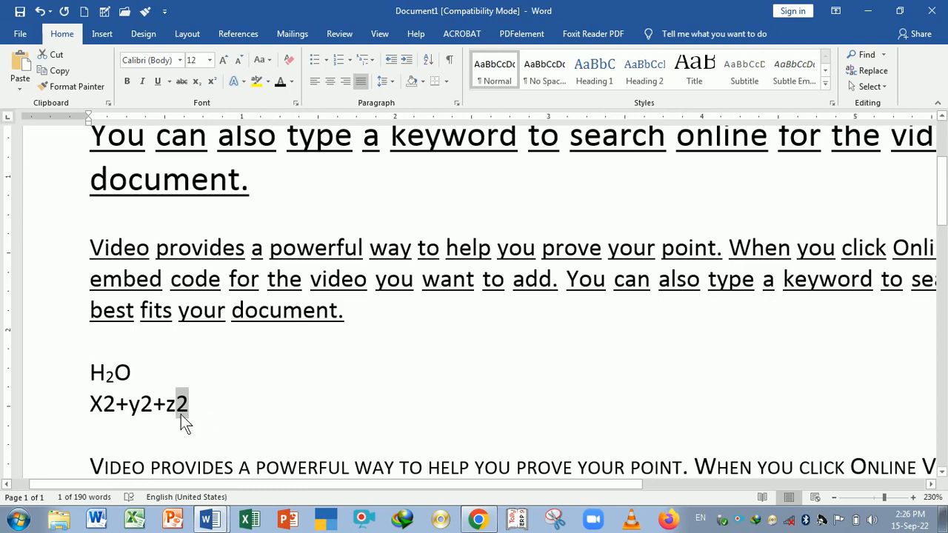
left_click_drag(140, 403, 151, 407, "ctrl")
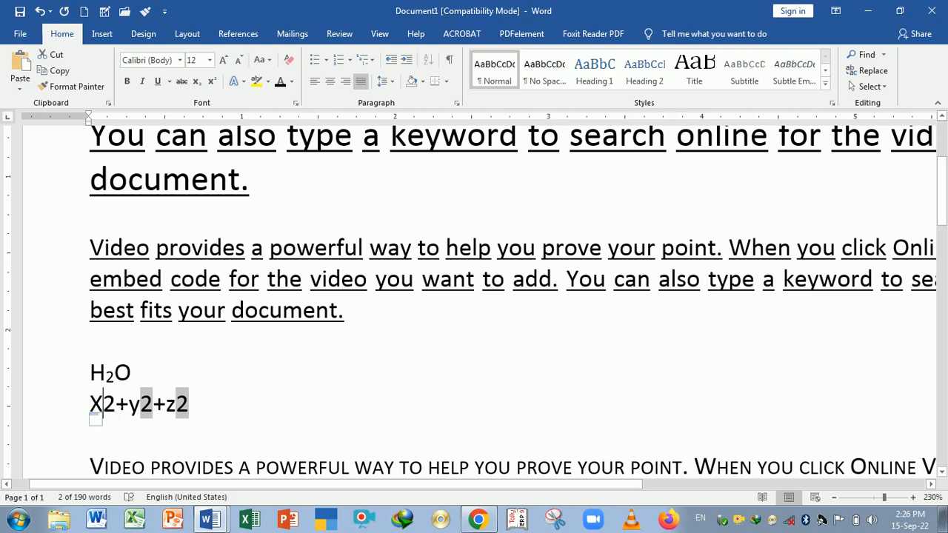
left_click_drag(103, 403, 114, 407, "ctrl")
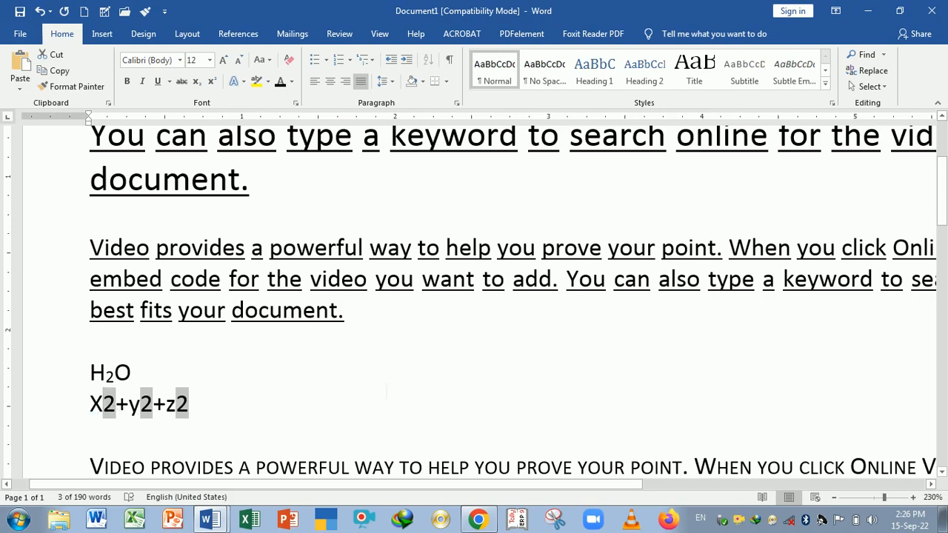
key("ctrl+shift+equal")
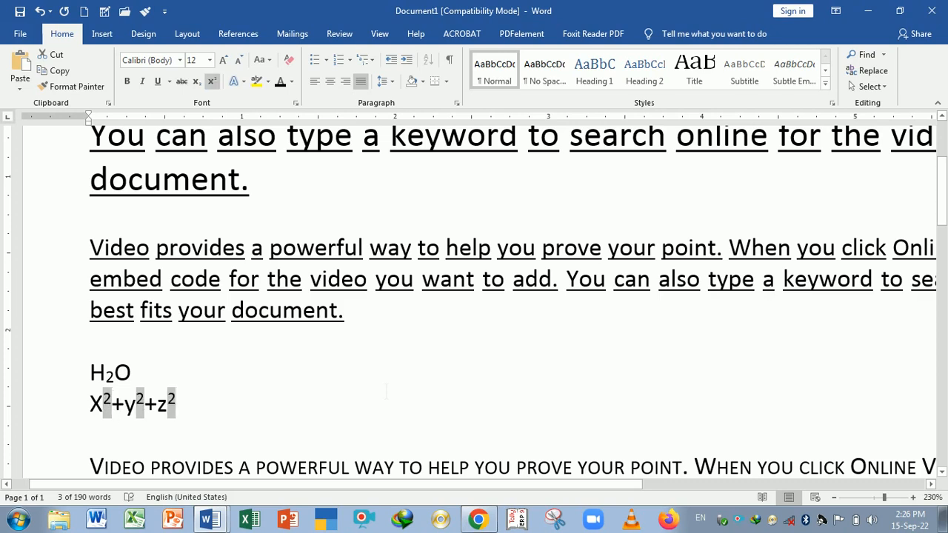
Step: Append "/POWER APPLY" to the superscript entry, item 10, in the shortcut list document
key("alt+Tab")
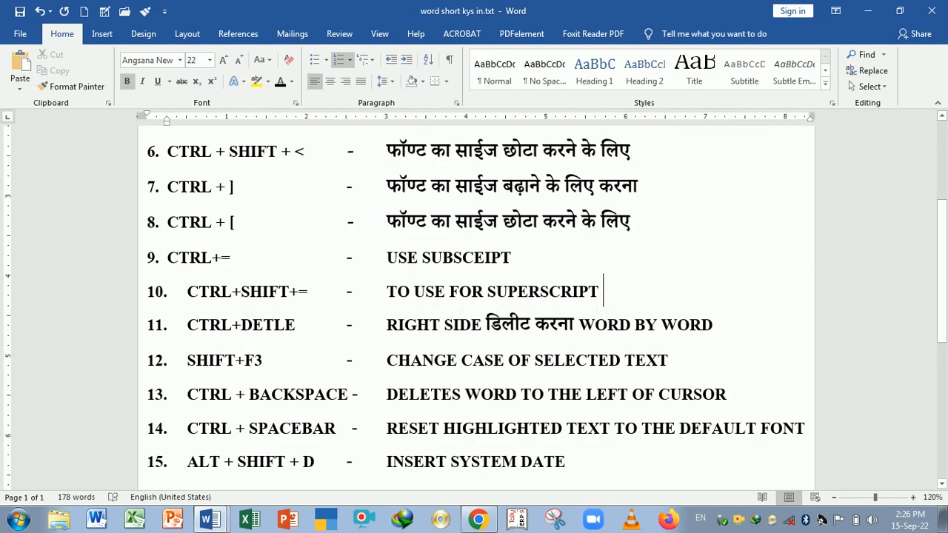
type("/")
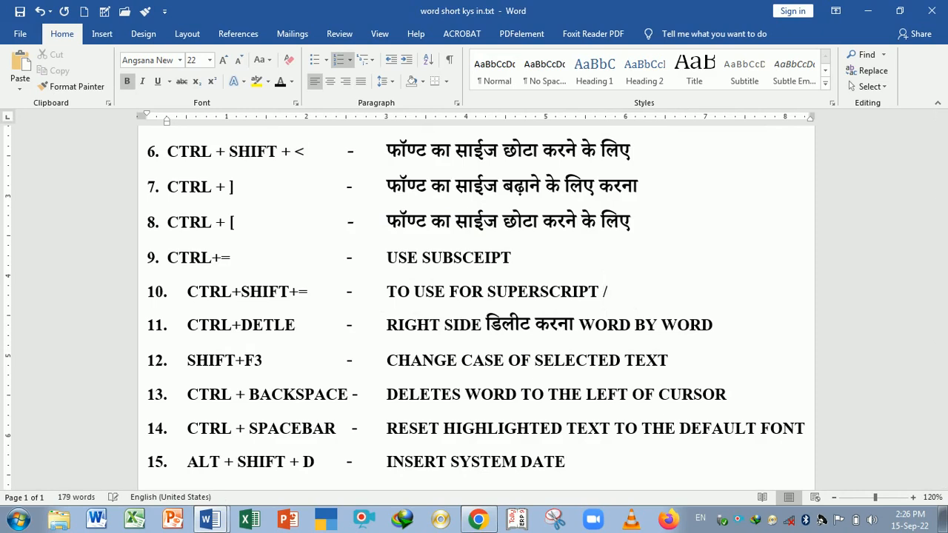
type("POWER")
key("BackSpace")
key("BackSpace")
type("WER ")
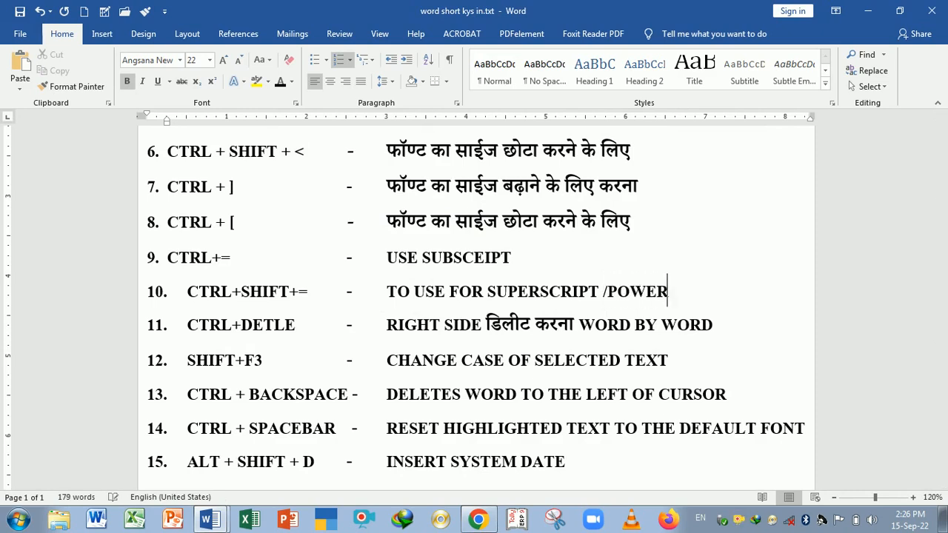
type("APPLY")
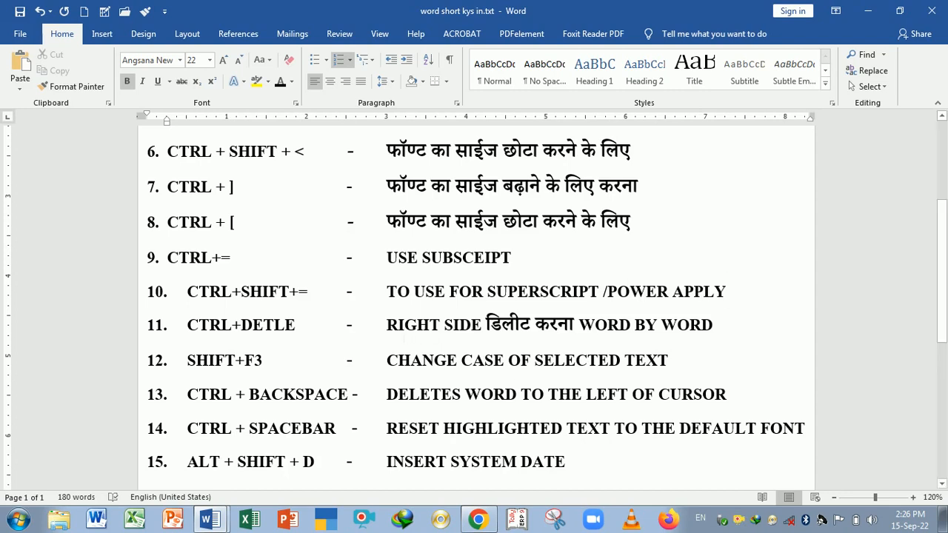
left_click(386, 324)
Step: In Document1, delete the start of the second paragraph, from "Video provides" up to "the embed code"
key("alt+Tab")
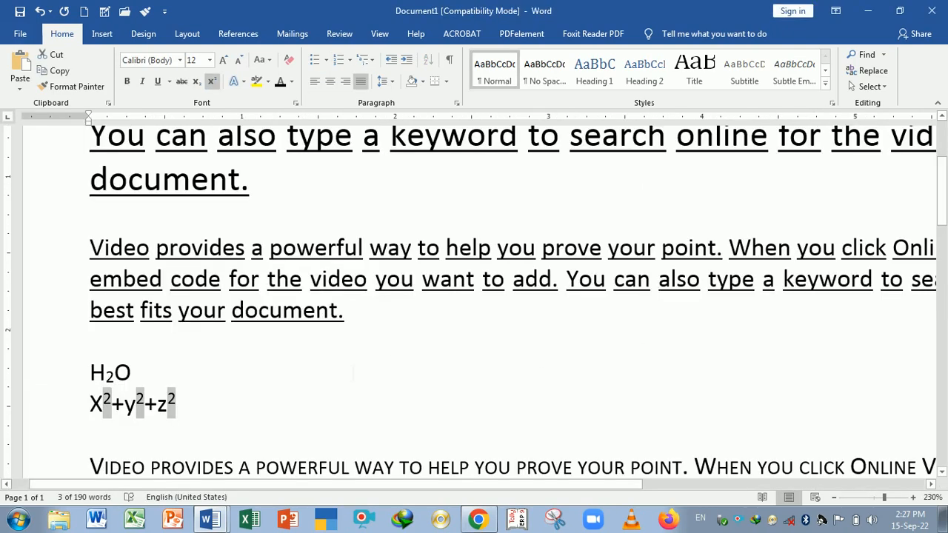
scroll(353, 374, "down", 10)
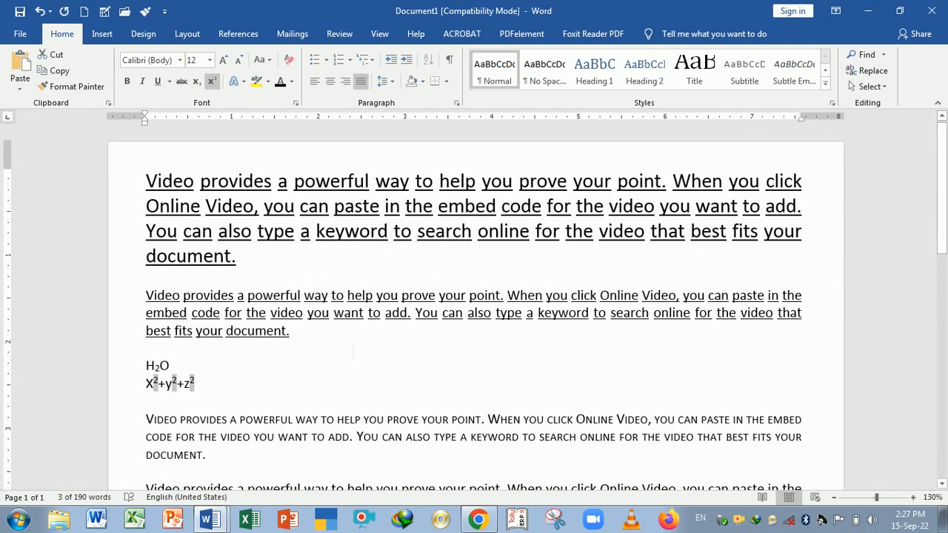
left_click(147, 295)
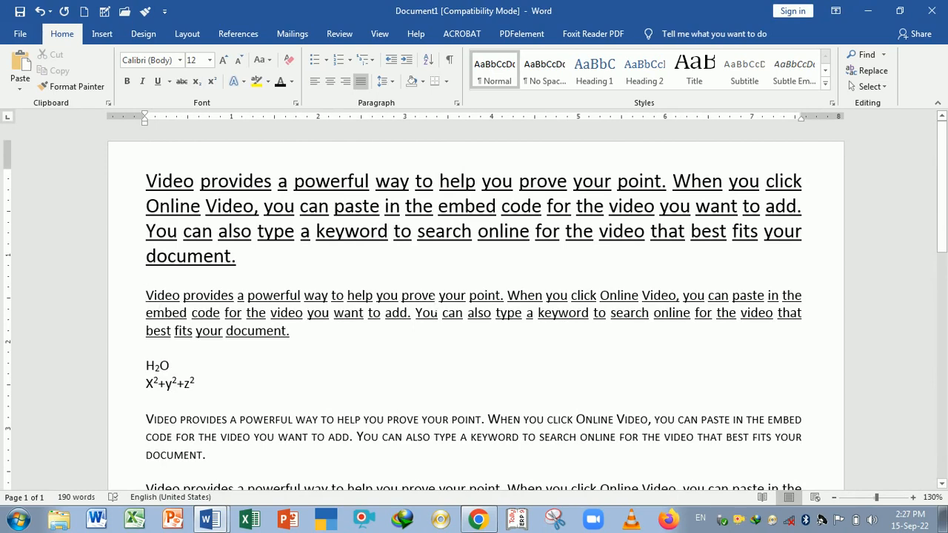
key("Delete")
key("Delete")
key("Delete")
key("Delete")
key("Delete")
key("Delete")
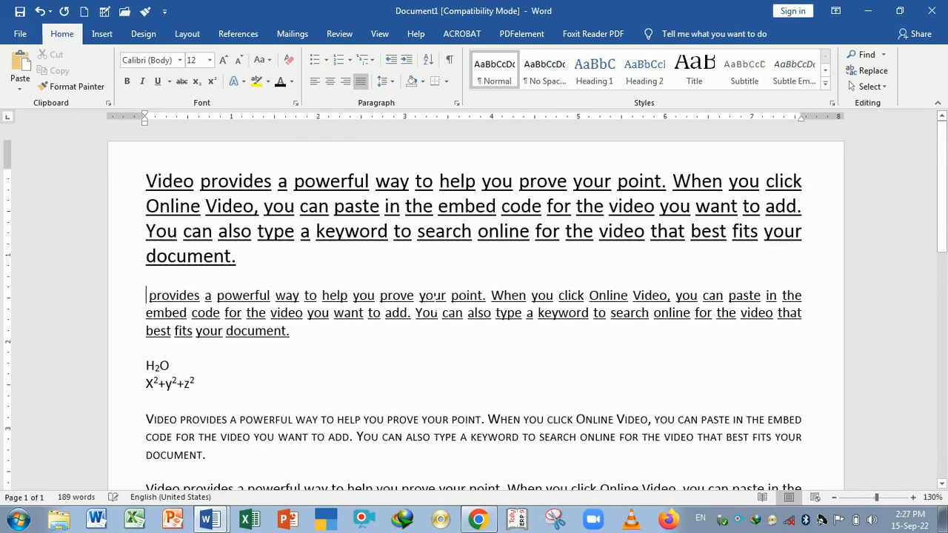
key("Delete")
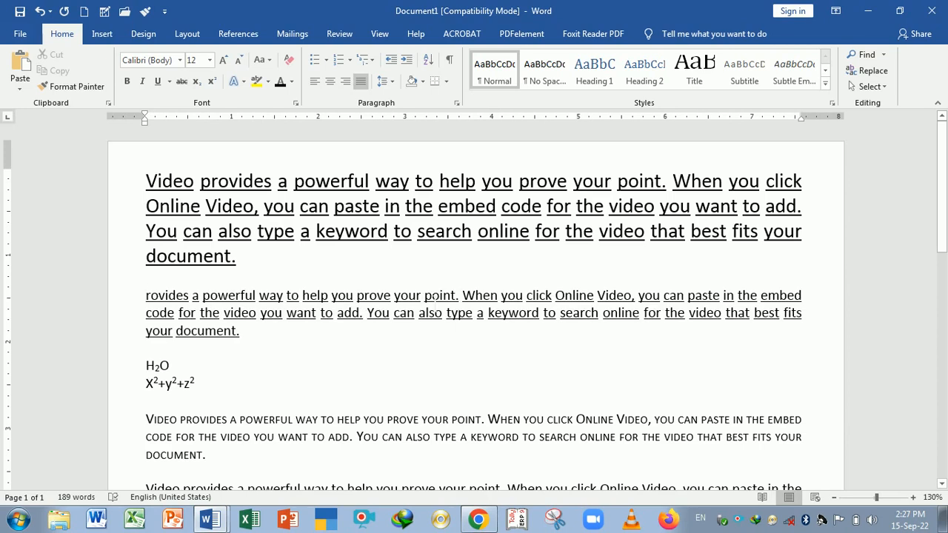
key("Delete")
key("Delete")
key("Delete")
key("Delete")
key("Delete")
key("Delete")
key("Delete")
key("Delete")
key("Delete")
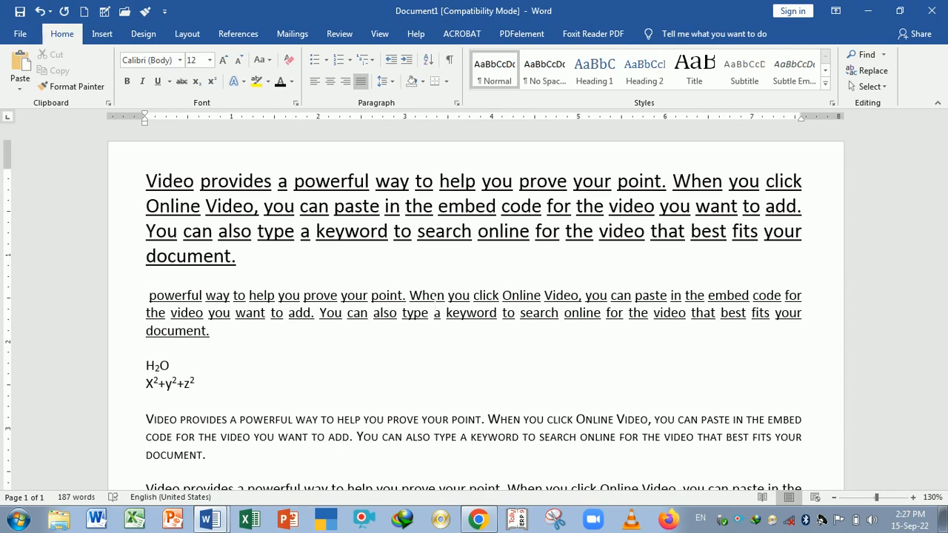
key("Delete")
key("Delete")
key("Delete")
key("Delete")
key("Delete")
key("Delete")
key("Delete")
key("Delete")
key("Delete")
key("Delete")
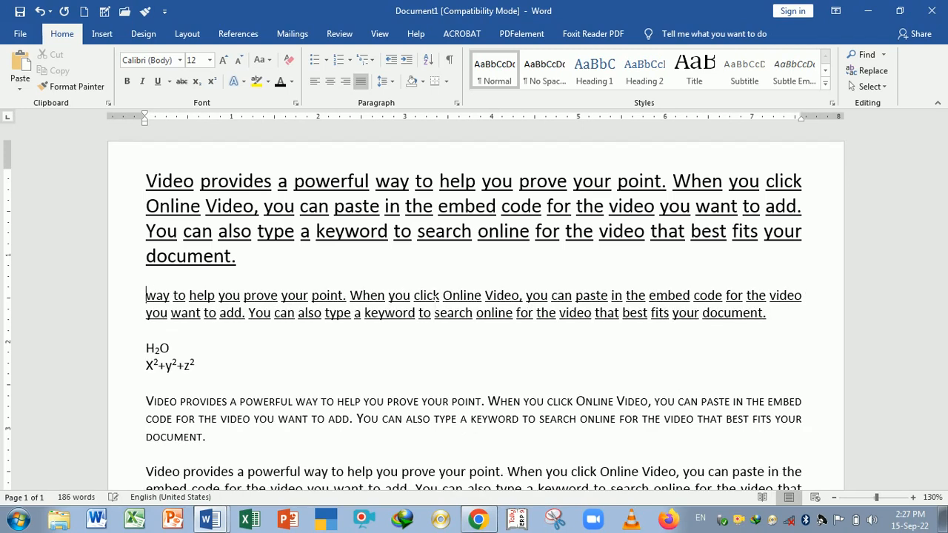
key("Delete")
key("Delete")
key("Delete")
key("Delete")
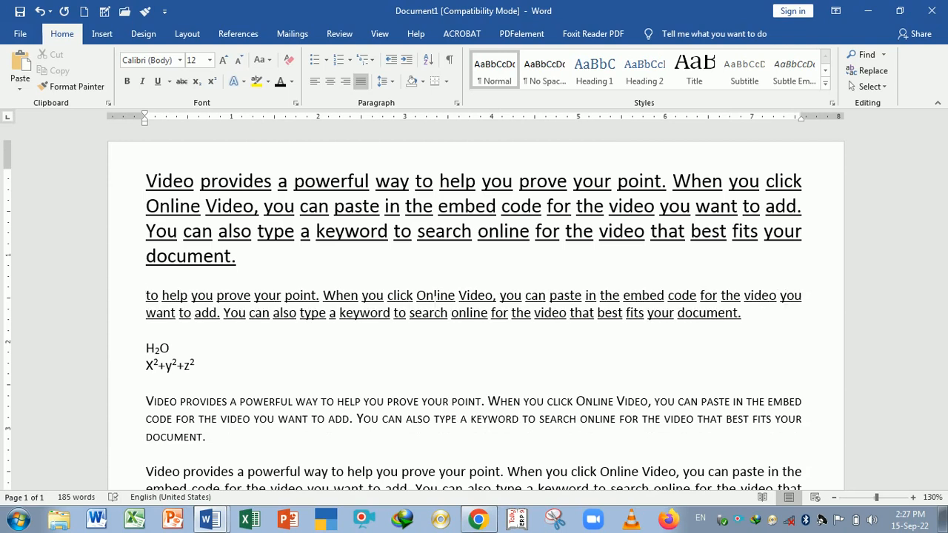
key("Delete")
key("Delete")
key("Delete")
key("Delete")
key("Delete")
key("Delete")
key("Delete")
key("Delete")
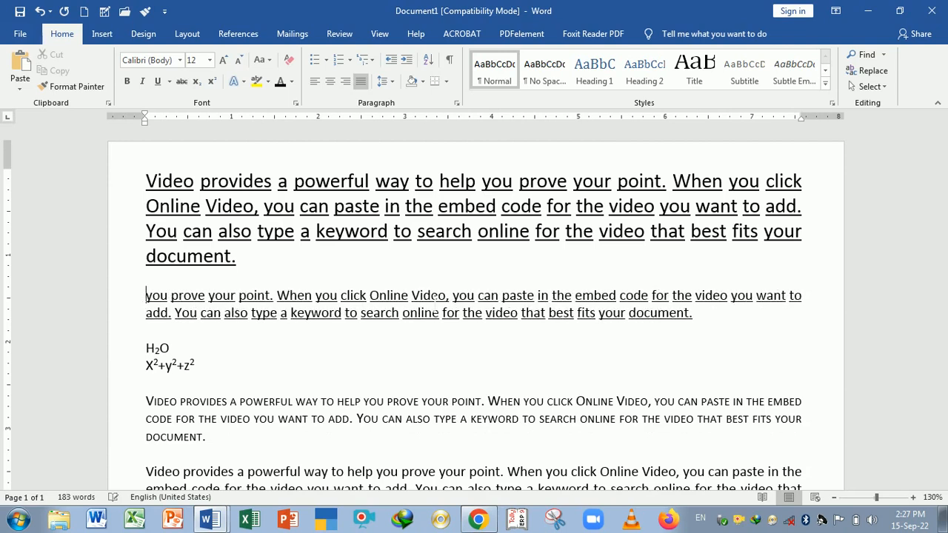
key("Delete")
key("Delete")
key("Delete")
key("Delete")
key("Delete")
key("Delete")
key("Delete")
key("Delete")
key("Delete")
key("Delete")
key("Delete")
key("Delete")
key("Delete")
key("Delete")
key("Delete")
key("Delete")
key("Delete")
key("Delete")
key("Delete")
key("Delete")
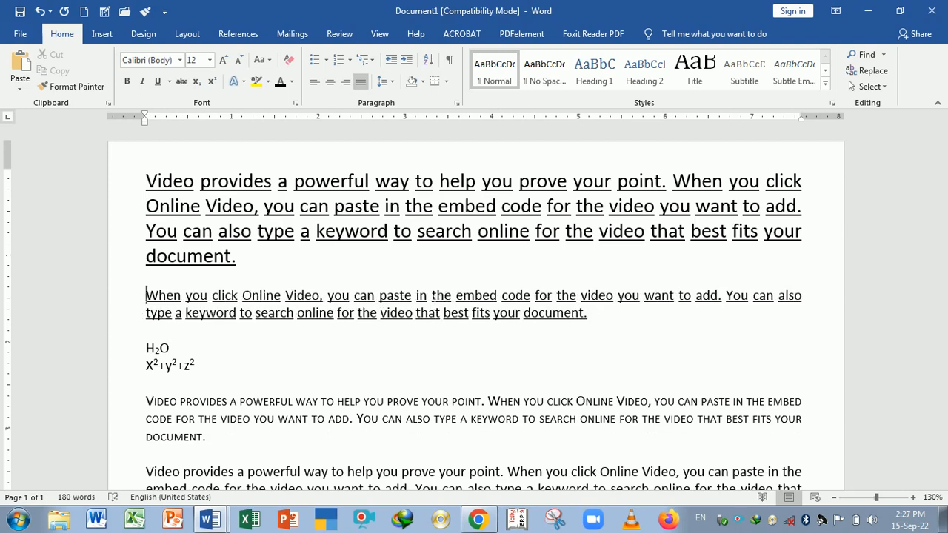
key("Delete")
key("Delete")
key("Delete")
key("Delete")
key("Delete")
key("Delete")
key("Delete")
key("Delete")
key("Delete")
key("Delete")
key("Delete")
key("Delete")
key("Delete")
key("Delete")
key("Delete")
key("Delete")
key("Delete")
key("Delete")
key("Delete")
key("Delete")
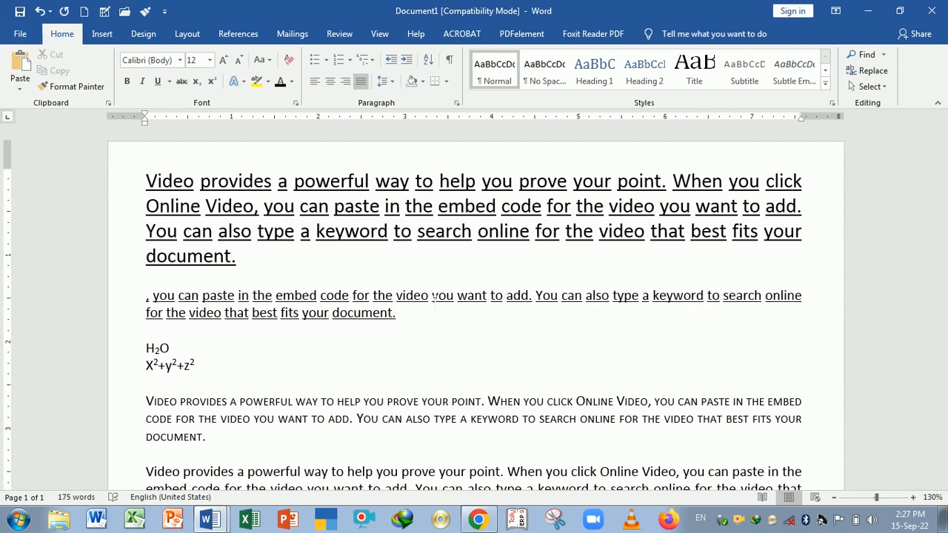
key("Delete")
key("Delete")
key("Delete")
key("Delete")
key("Delete")
key("Delete")
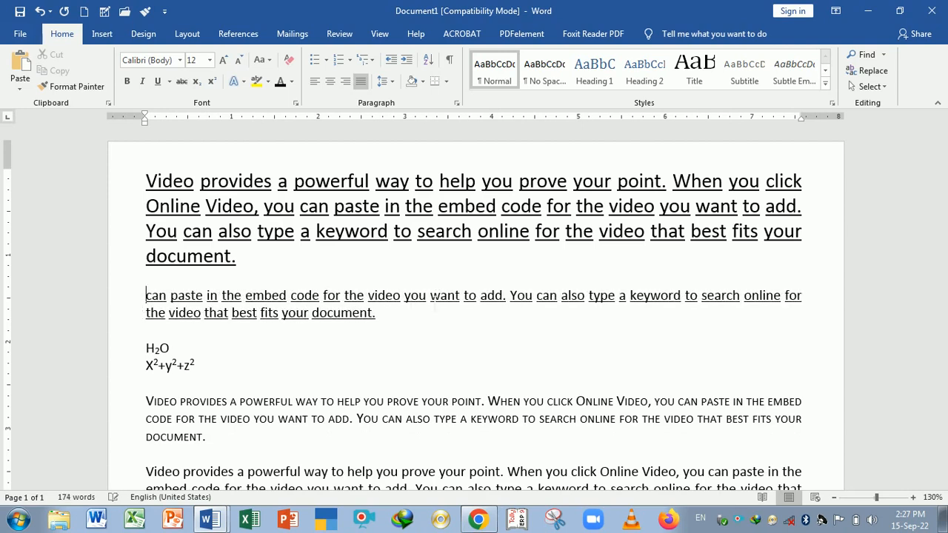
key("Delete")
key("Delete")
key("Delete")
key("Delete")
key("Delete")
key("Delete")
key("Delete")
key("Delete")
key("Delete")
key("Delete")
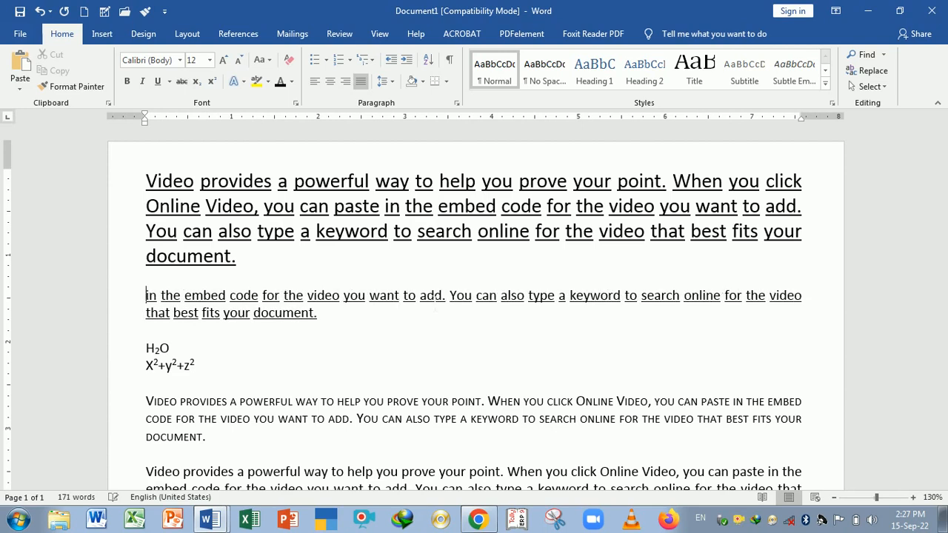
key("Delete")
key("Delete")
key("Delete")
Step: Reset the first paragraph of Document1 to its default character formatting and enlarge its font size to 16
key("alt+Tab")
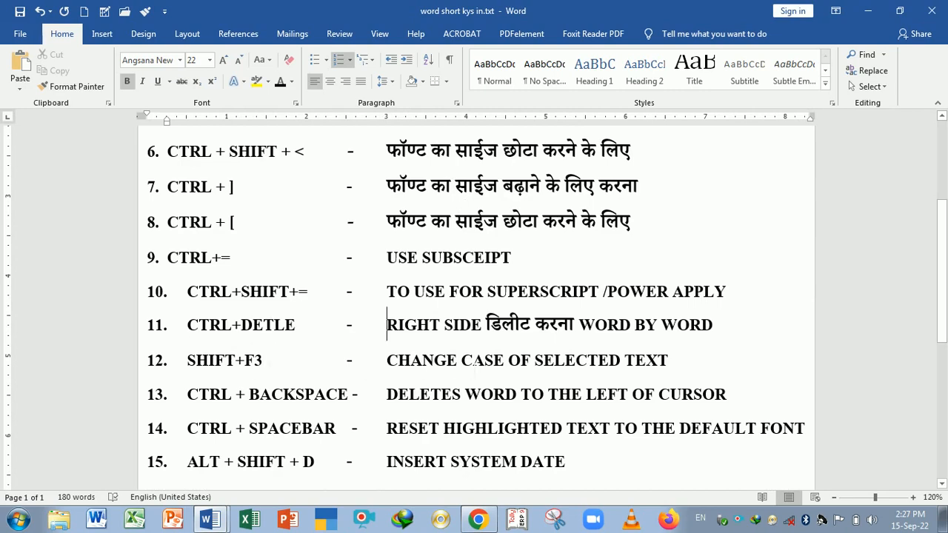
key("alt+Tab")
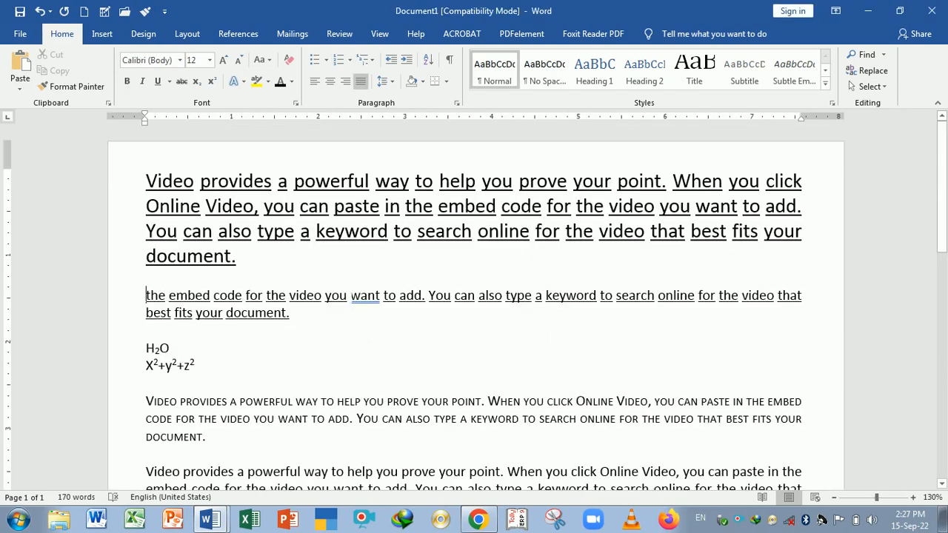
key("Up")
key("ctrl+shift+Up")
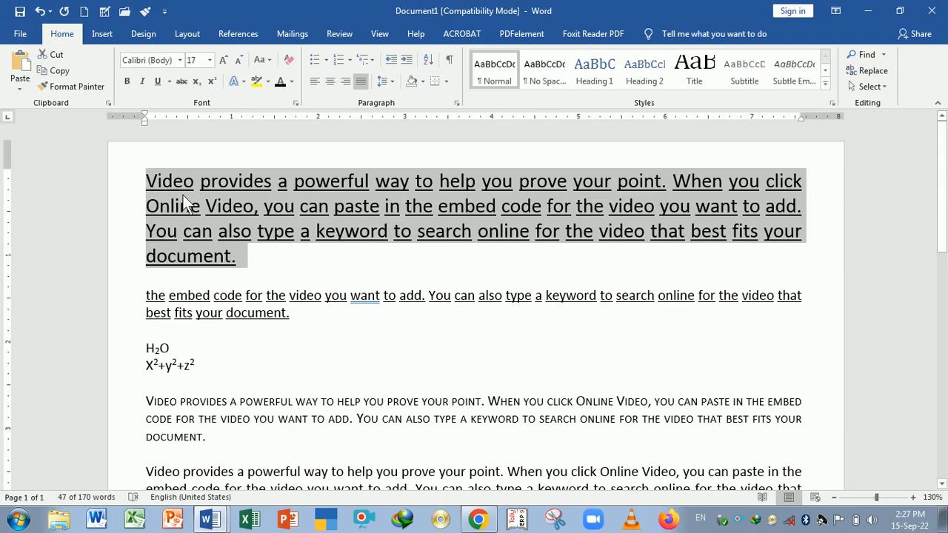
key("ctrl+space")
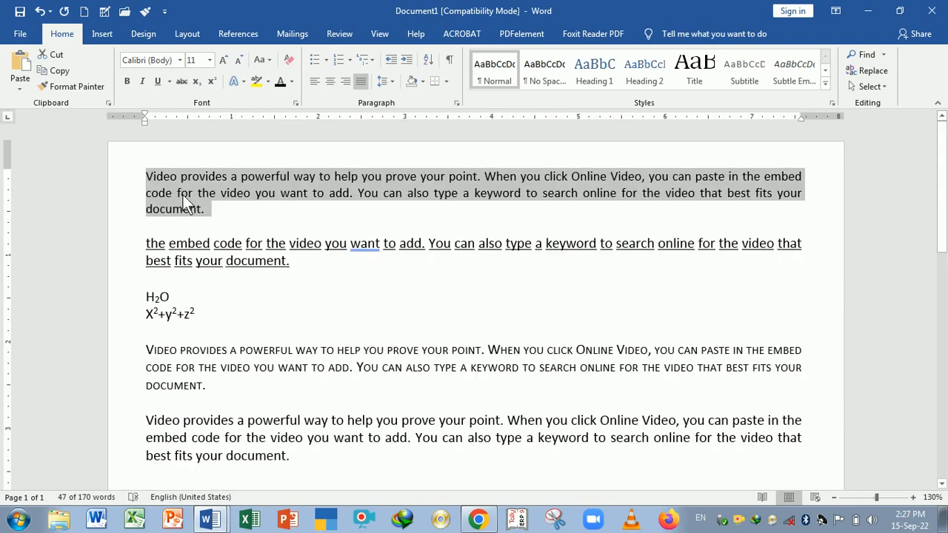
left_click(223, 60)
left_click(223, 60)
left_click(223, 60)
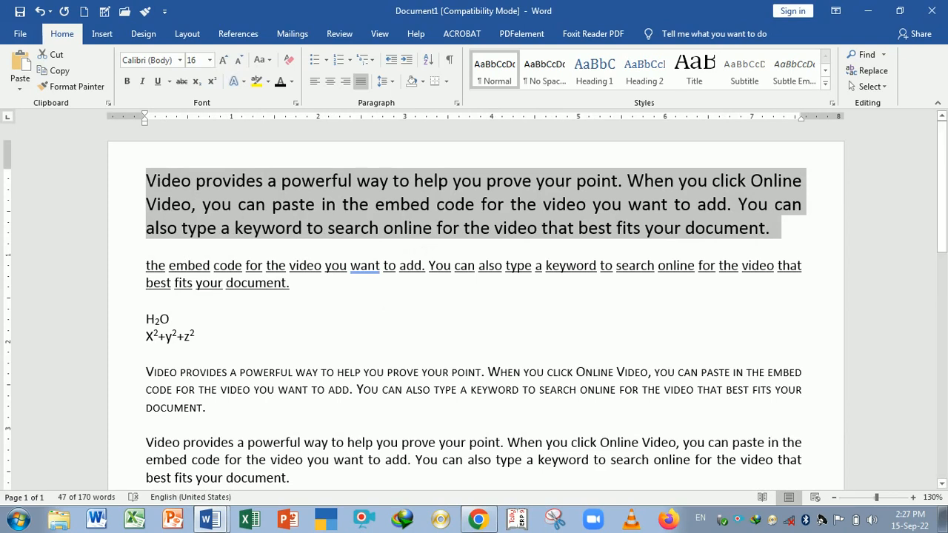
Step: Cycle the first paragraph's letter case through uppercase, lowercase and sentence case, back to uppercase
key("ctrl+shift+a")
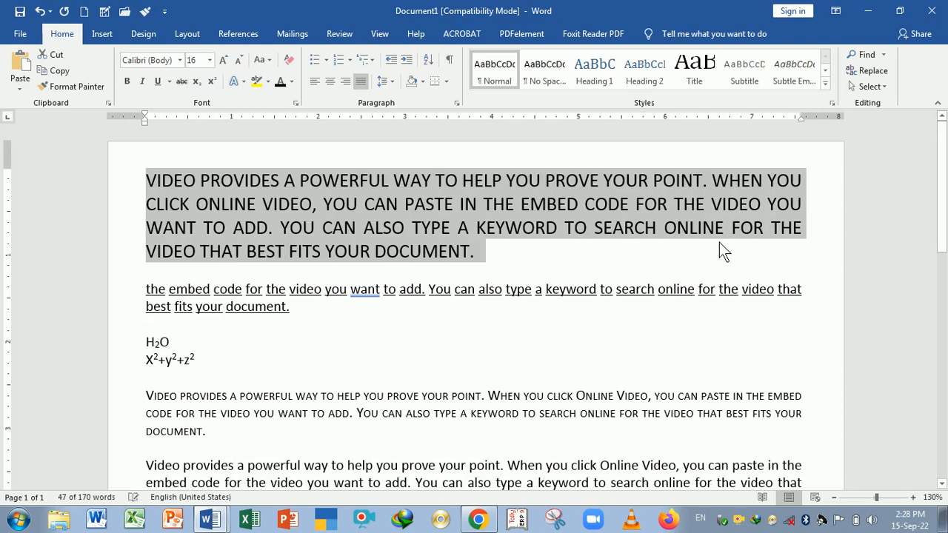
key("shift+F3")
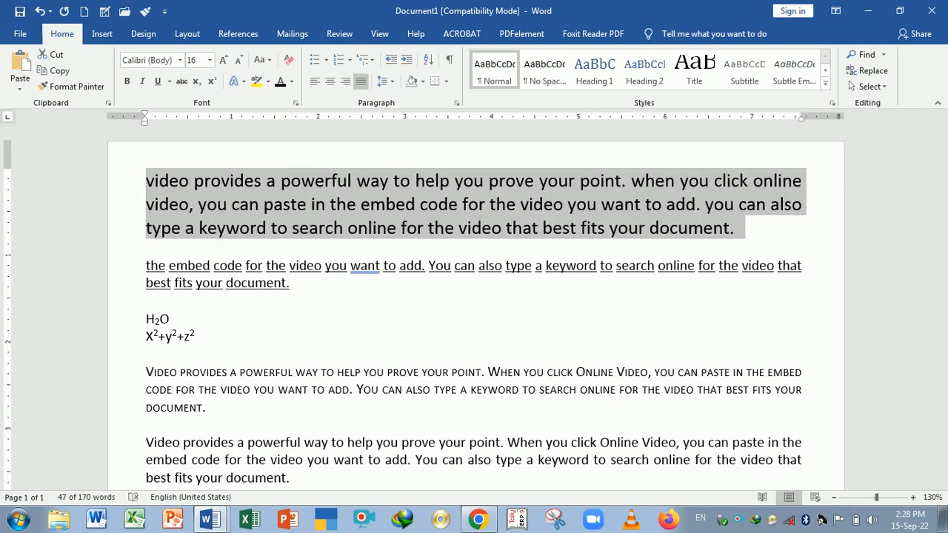
key("shift+F3")
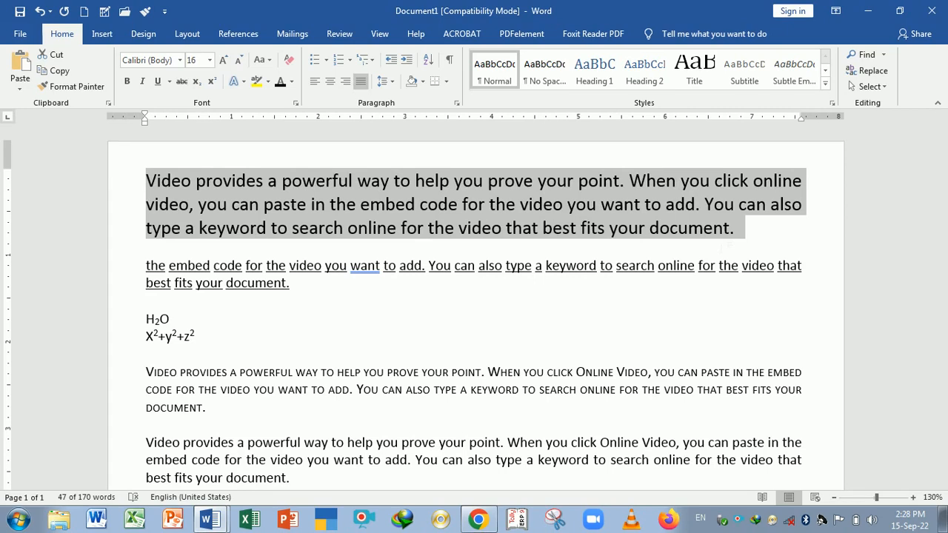
key("shift+F3")
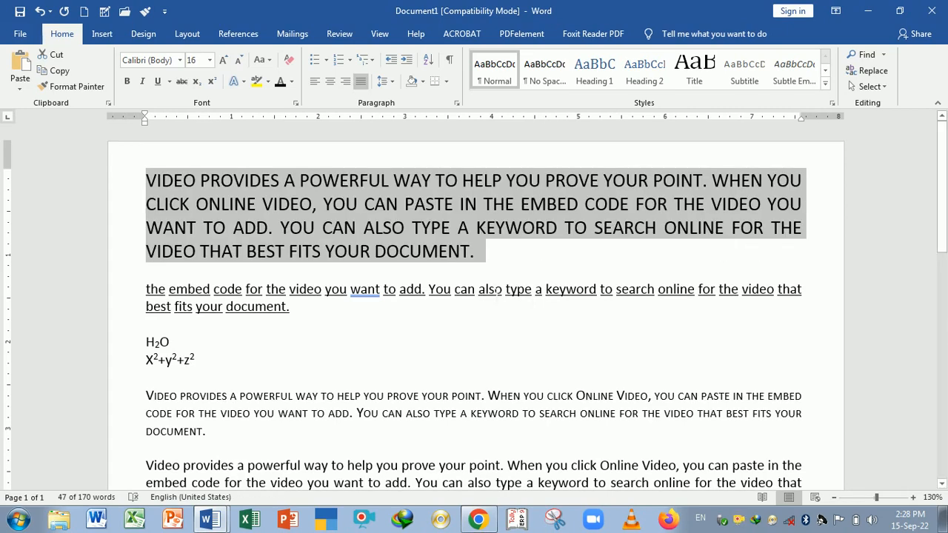
Step: Change the case of the whole first paragraph so that each word is capitalized
left_click(512, 271)
left_click_drag(512, 271, 154, 180)
key("shift+F3")
key("shift+F3")
key("shift+F3")
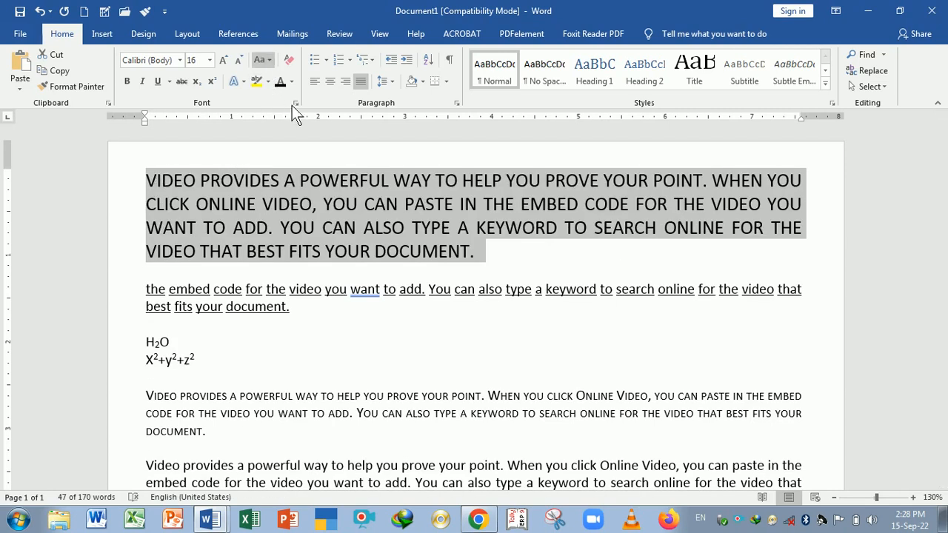
key("shift+F3")
key("shift+F3")
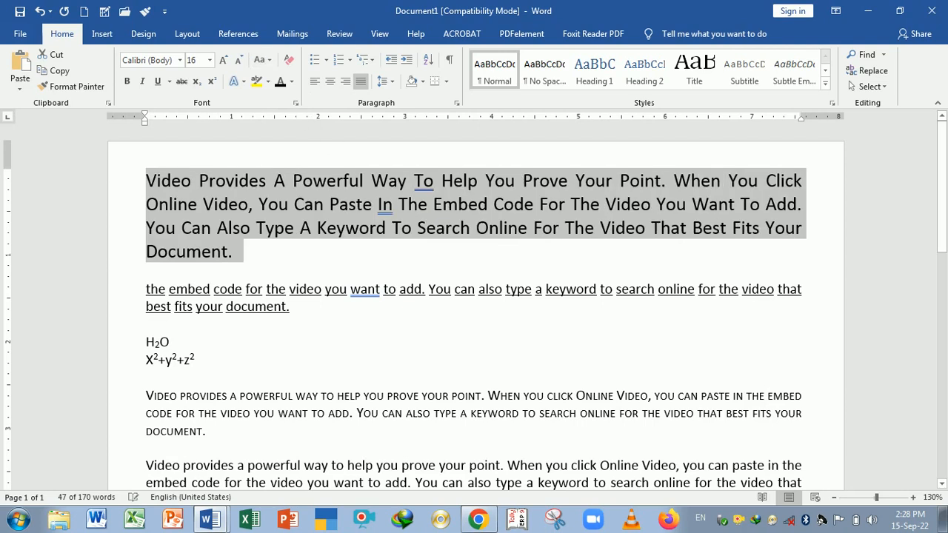
Step: Check the shortcut list's word-deletion entry, and delete the closing word "Document." from the first paragraph of Document1
key("alt+Tab")
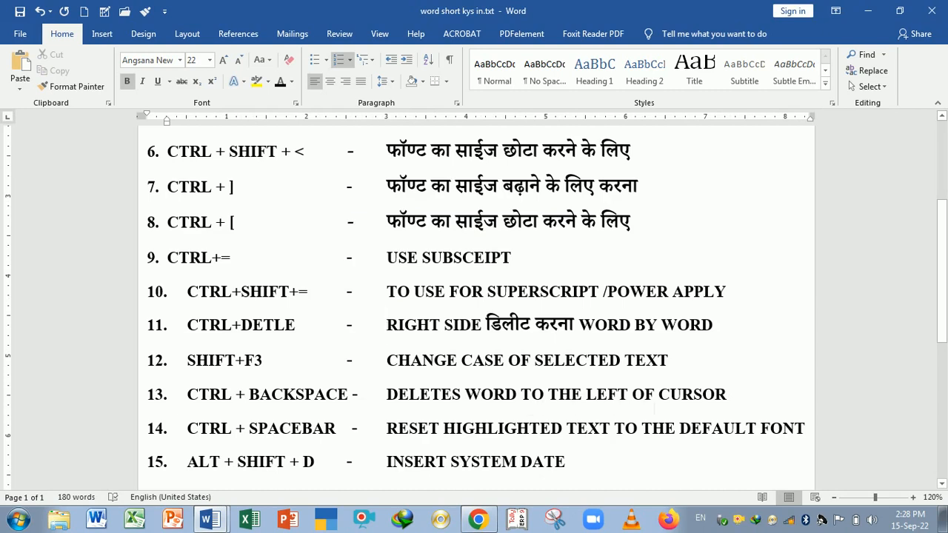
key("alt+Tab")
left_click(360, 340)
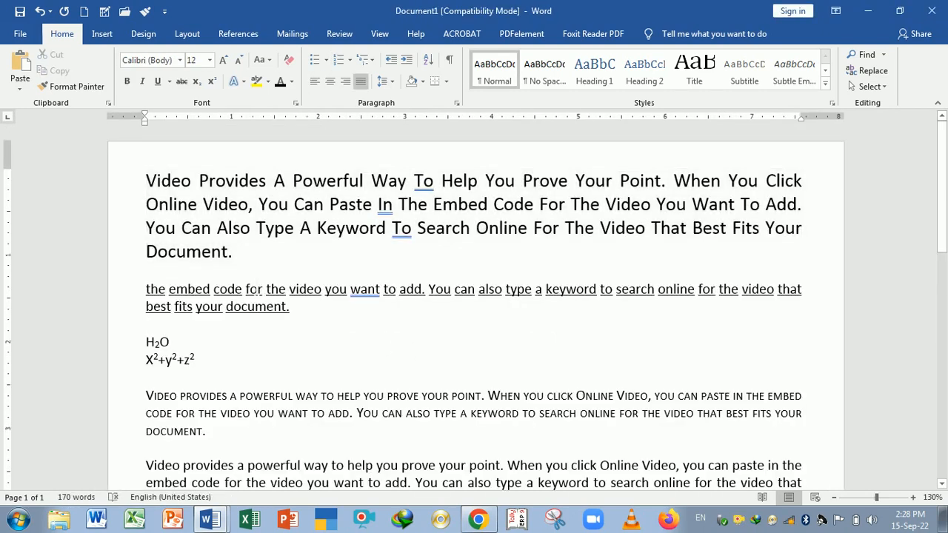
left_click(232, 252)
key("BackSpace")
key("BackSpace")
key("BackSpace")
key("BackSpace")
key("BackSpace")
key("BackSpace")
key("BackSpace")
key("BackSpace")
key("BackSpace")
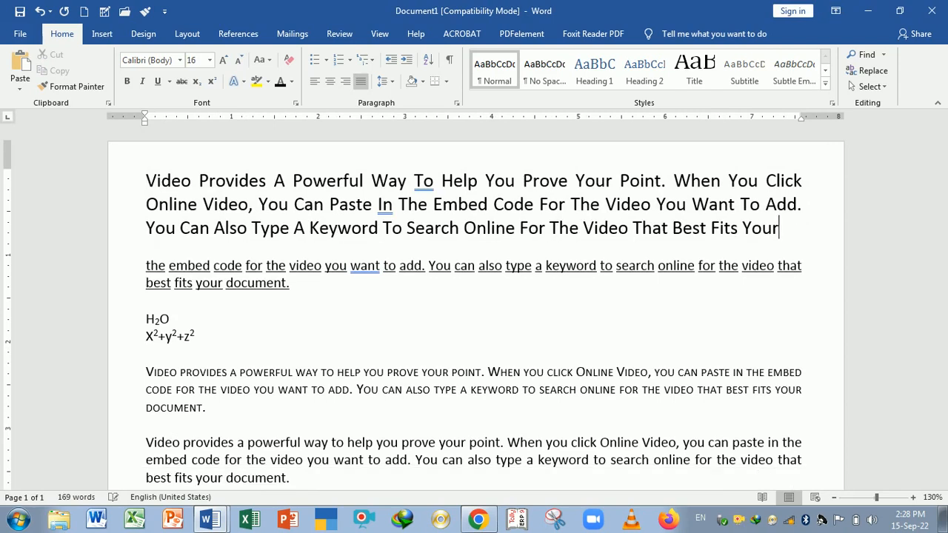
Step: Delete the words "Fits Your" from the end of the first paragraph, character by character
key("BackSpace")
key("BackSpace")
key("BackSpace")
key("BackSpace")
key("BackSpace")
key("BackSpace")
key("BackSpace")
key("BackSpace")
key("BackSpace")
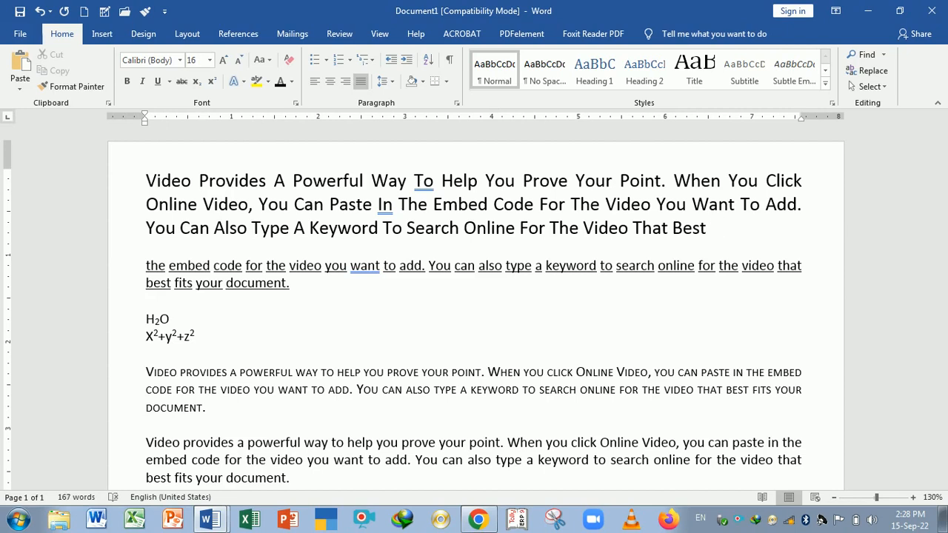
Step: Delete "Online For The Video That Best" from the end of the first paragraph, word by word
key("ctrl+BackSpace")
key("ctrl+BackSpace")
key("ctrl+BackSpace")
key("ctrl+BackSpace")
key("ctrl+BackSpace")
key("ctrl+BackSpace")
key("ctrl+BackSpace")
key("ctrl+BackSpace")
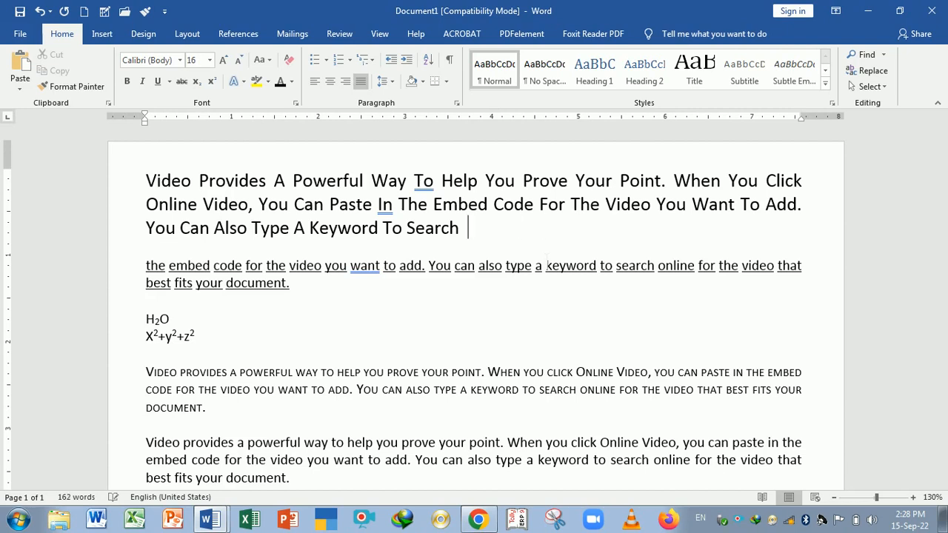
Step: Delete "Can Also Type A Keyword To Search" from the end of the first paragraph, word by word
key("ctrl+BackSpace")
key("ctrl+BackSpace")
key("ctrl+BackSpace")
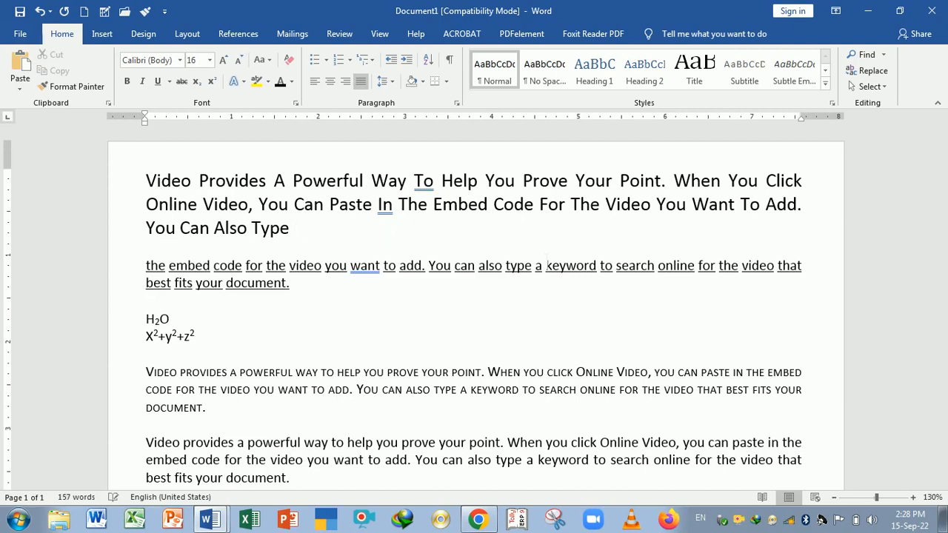
key("ctrl+BackSpace")
key("ctrl+BackSpace")
key("ctrl+BackSpace")
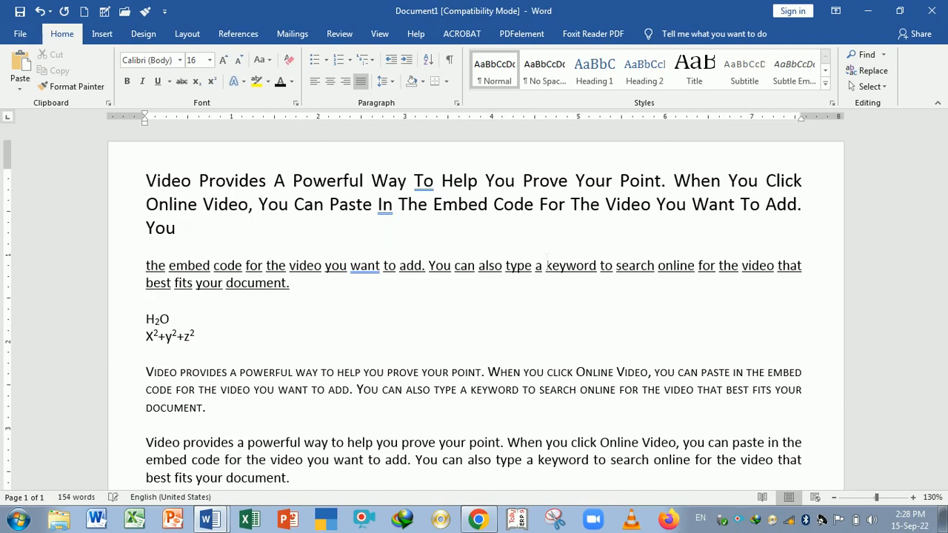
Step: Delete the leftover "You", the period and "Want To Add" so the first paragraph ends with "For The Video You"
key("BackSpace")
key("BackSpace")
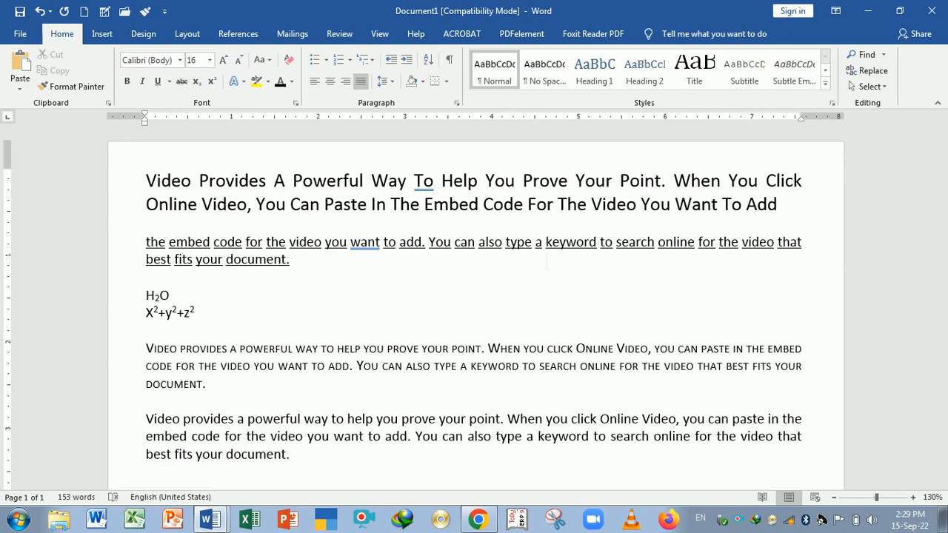
key("ctrl+BackSpace")
key("ctrl+BackSpace")
key("ctrl+BackSpace")
key("BackSpace")
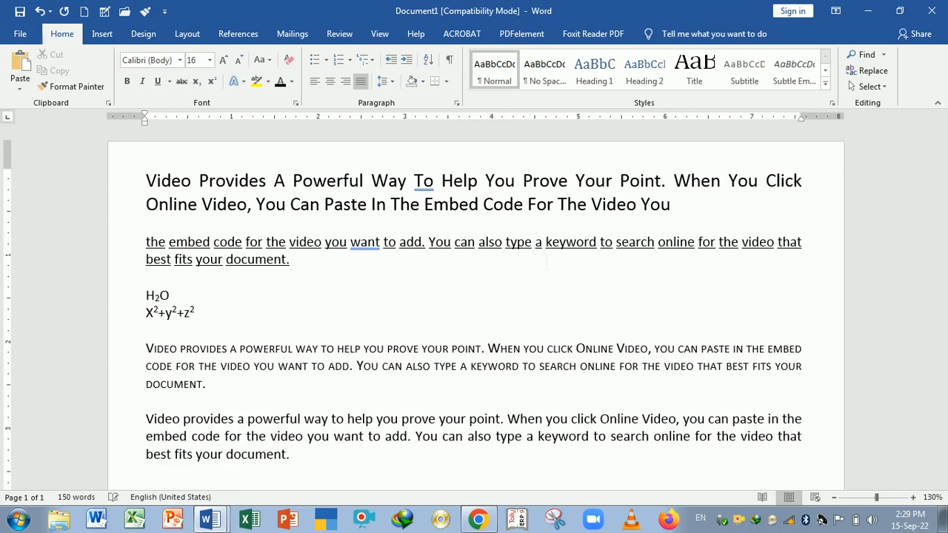
Step: Check the shortcut list's format-reset entry, and colour Document1's text red from the first paragraph through the small-caps paragraph
key("alt+Tab")
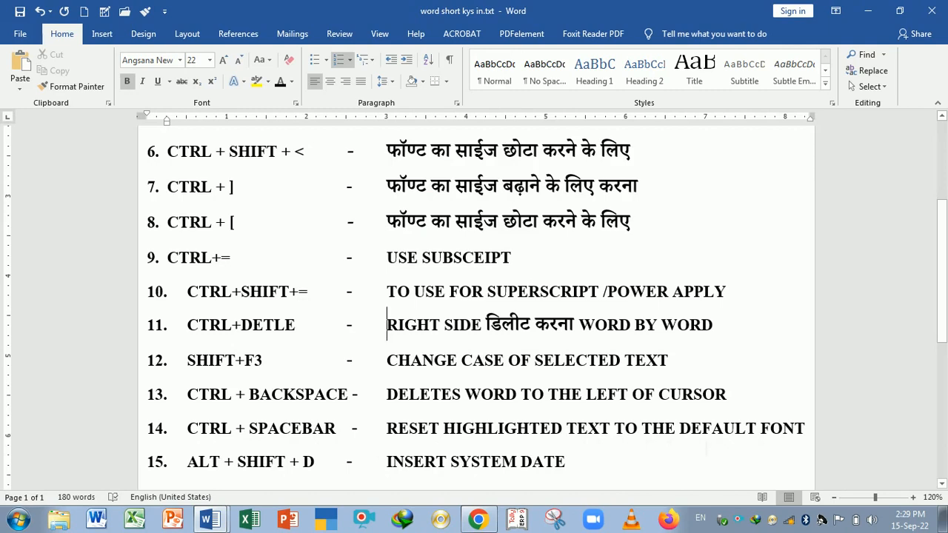
key("alt+Tab")
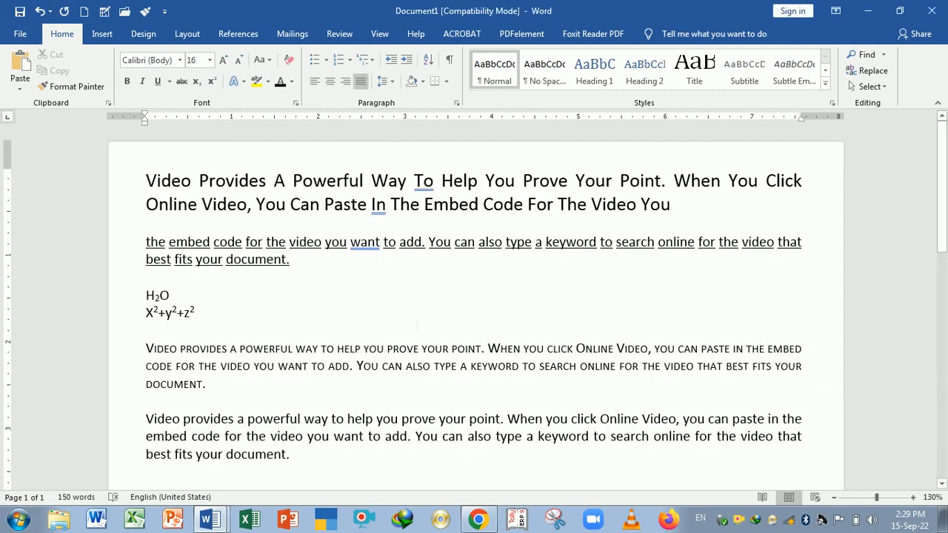
key("ctrl+shift+equal")
left_click_drag(148, 187, 239, 385)
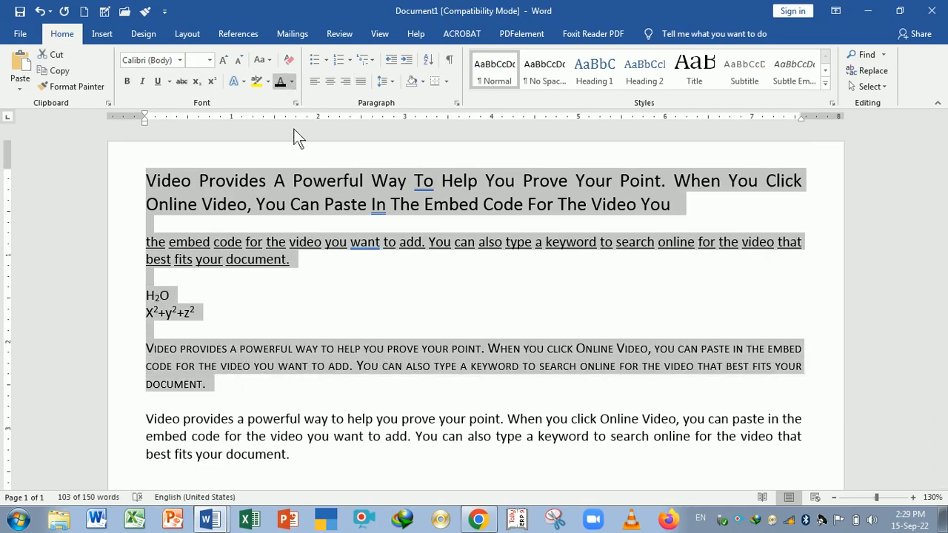
left_click(292, 82)
left_click(296, 204)
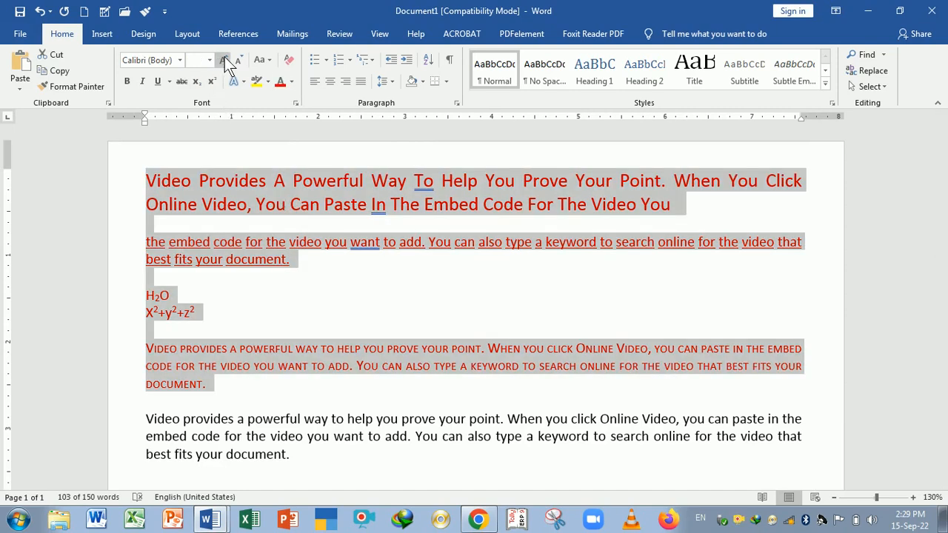
Step: Enlarge the selected red text by two font-size increments and make it bold and underlined
left_click(224, 59)
left_click(226, 58)
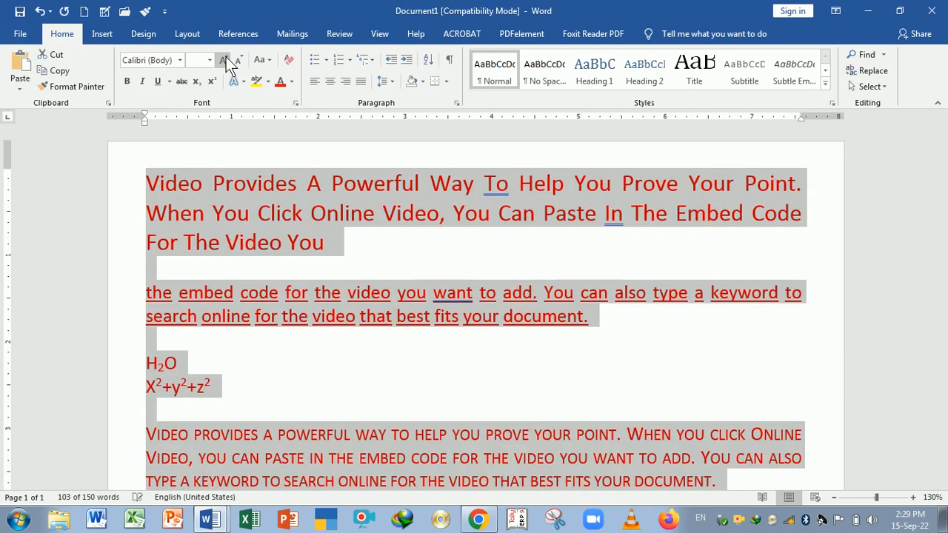
left_click(157, 81)
left_click(125, 84)
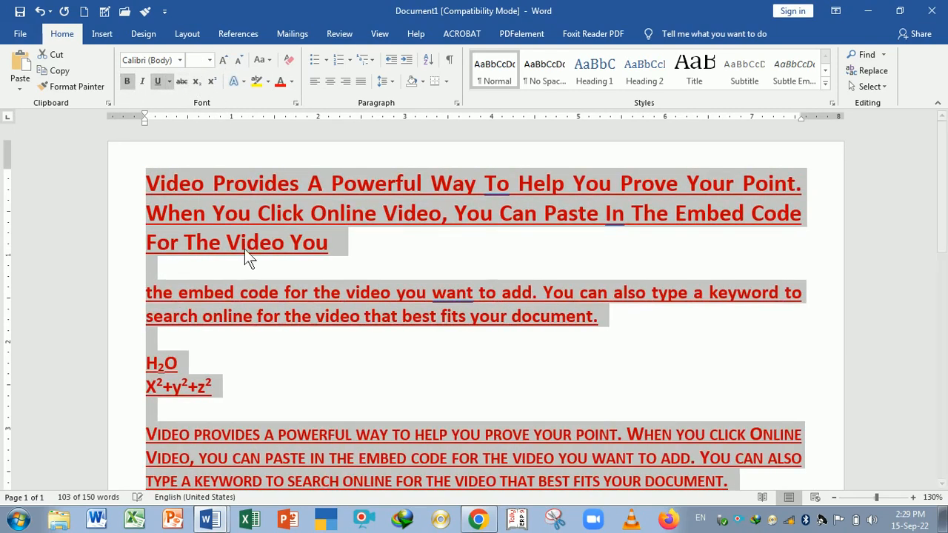
Step: Reset the selected text, from the first paragraph through the small-caps paragraph, to its default character formatting
scroll(408, 418, "down", 2)
scroll(471, 355, "up", 3)
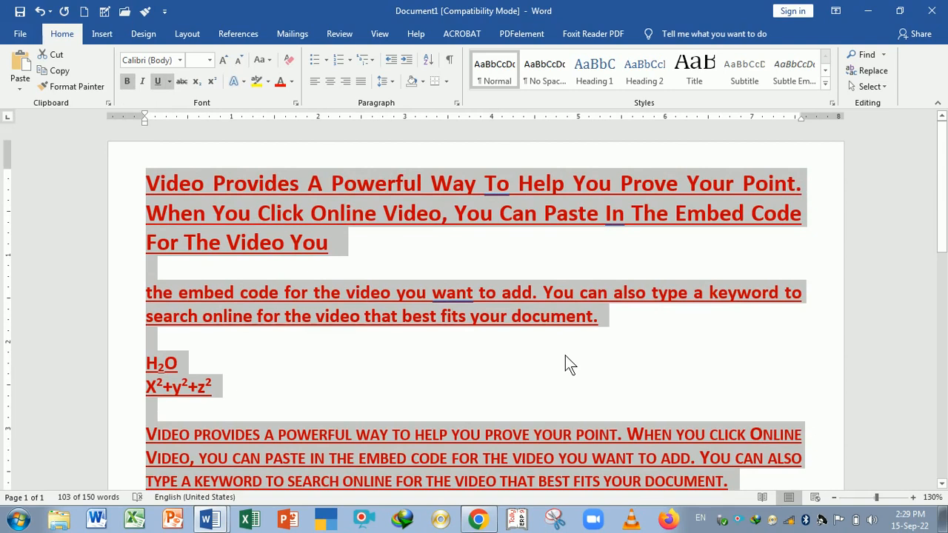
key("ctrl+space")
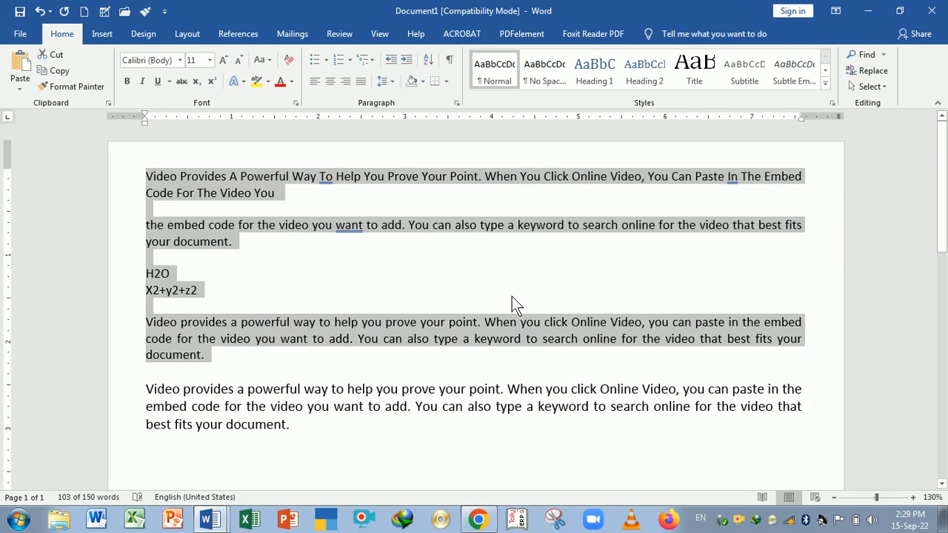
Step: Check the shortcut list's system-date entry, and insert the current date on a new line below Document1's last paragraph
key("alt+Tab")
scroll(474, 296, "down", 1)
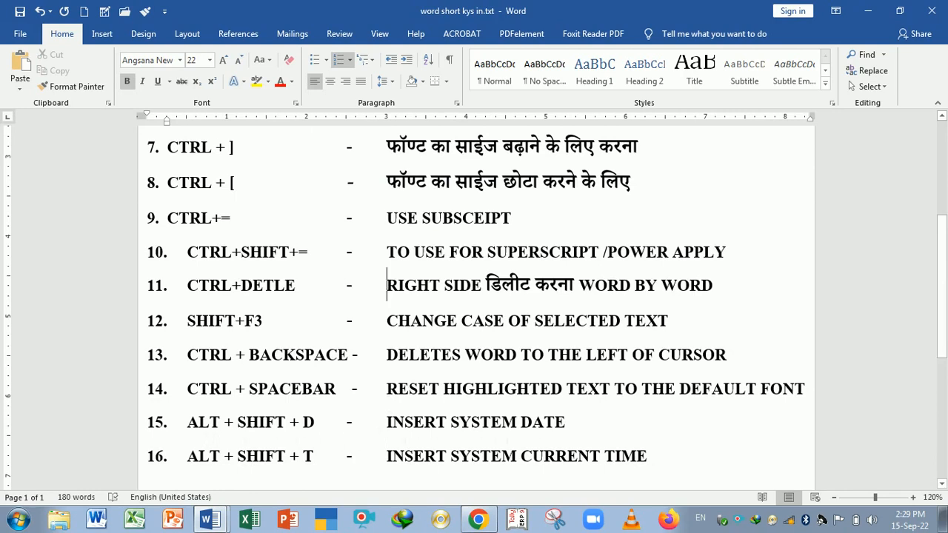
key("alt+Tab")
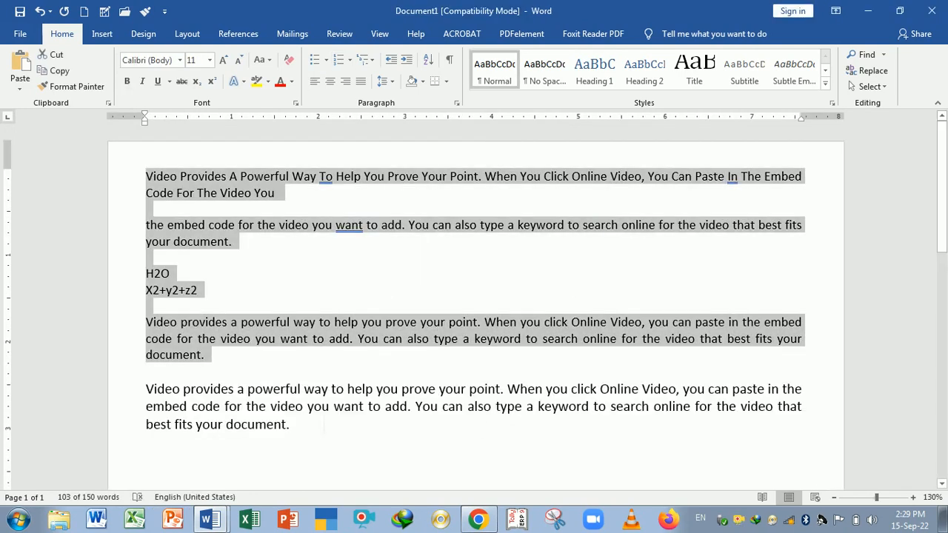
left_click(324, 426)
key("Return")
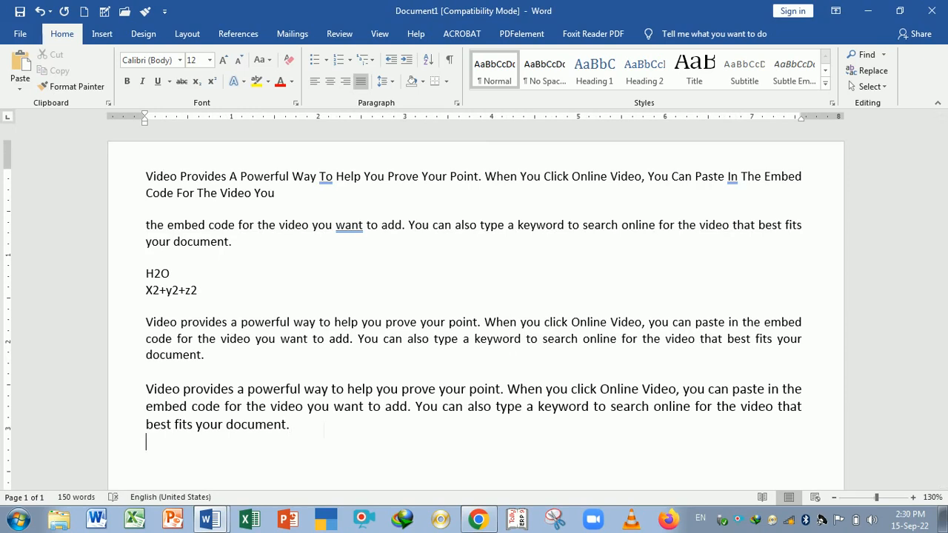
key("alt+shift+d")
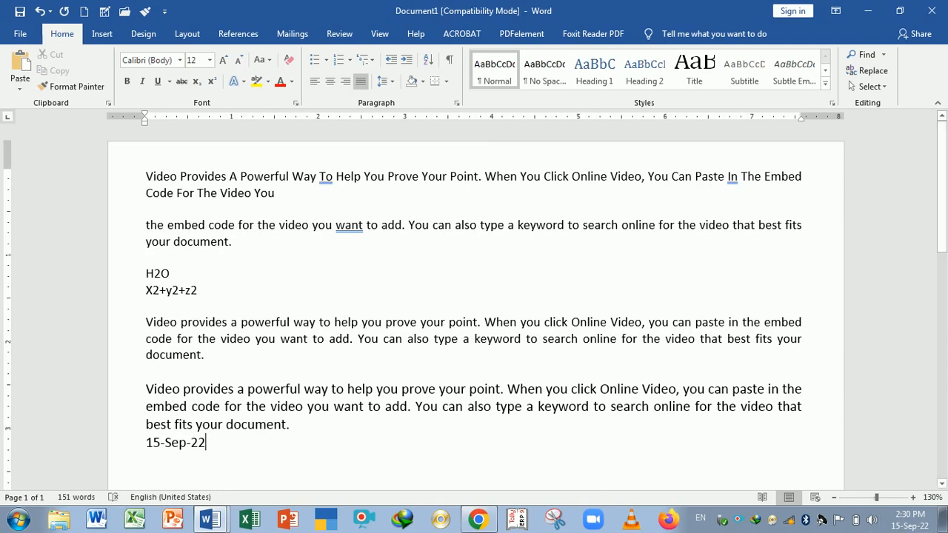
Step: Check the shortcut list's current-time entry, and insert the system time on a new line below the date in Document1
key("Return")
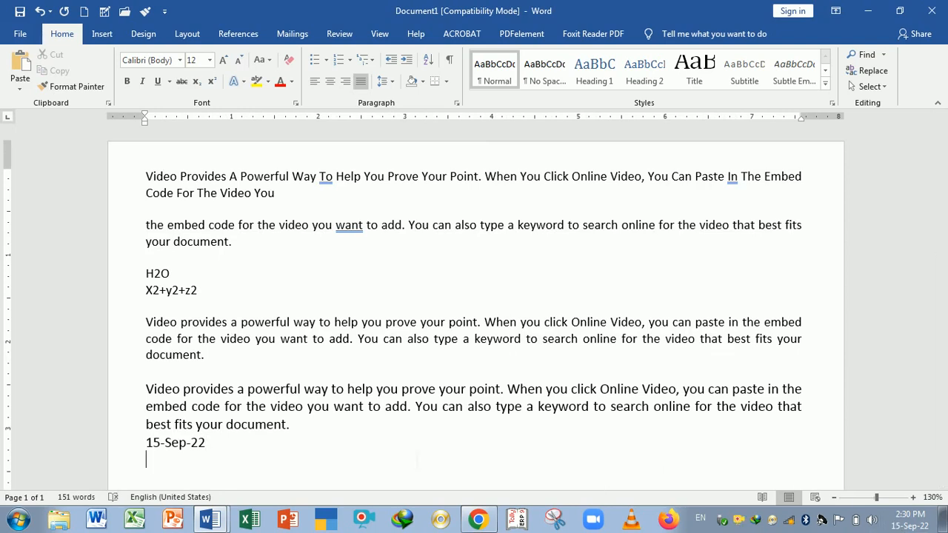
key("alt+Tab")
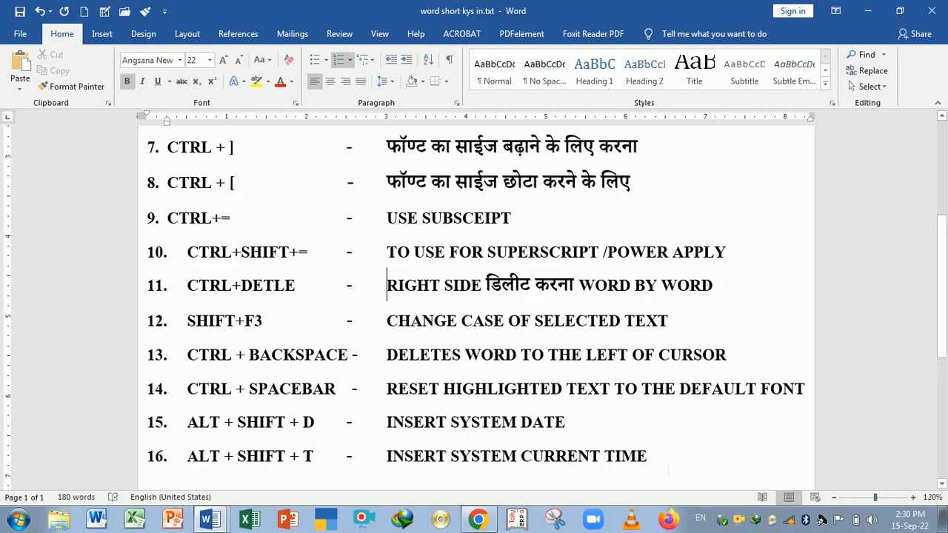
left_click(668, 468)
key("alt+Tab")
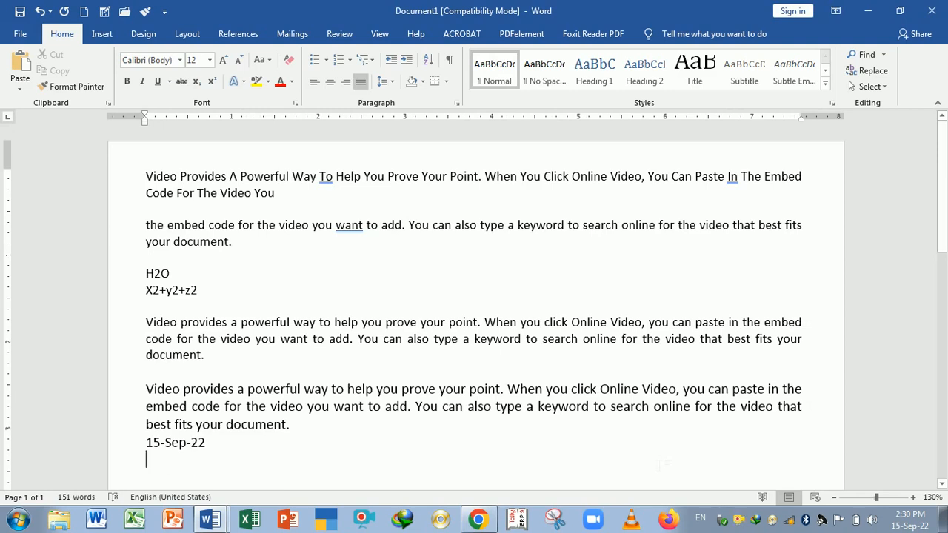
key("alt+shift+t")
Step: Switch back to the shortcut list document and review it from the first entry
key("alt+Tab")
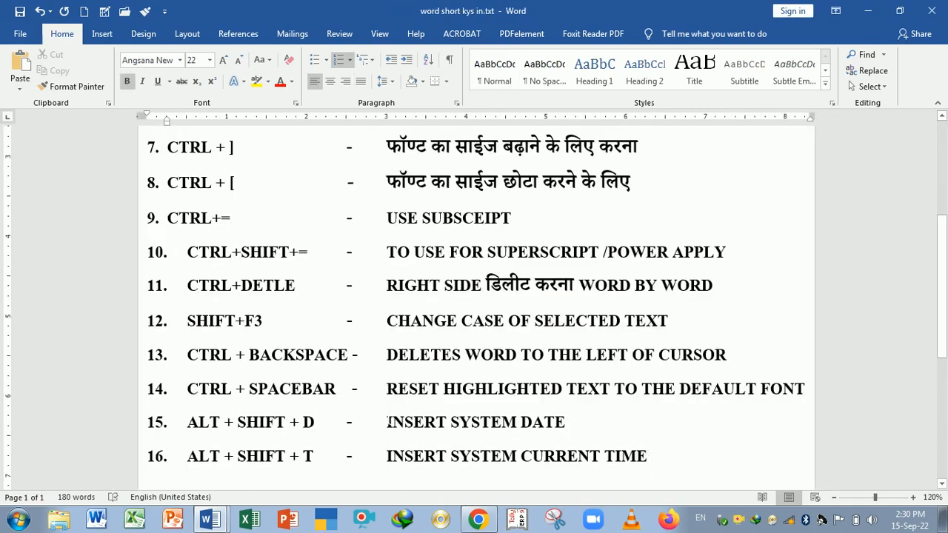
scroll(388, 427, "up", 2)
scroll(388, 427, "up", 3)
scroll(473, 303, "up", 2)
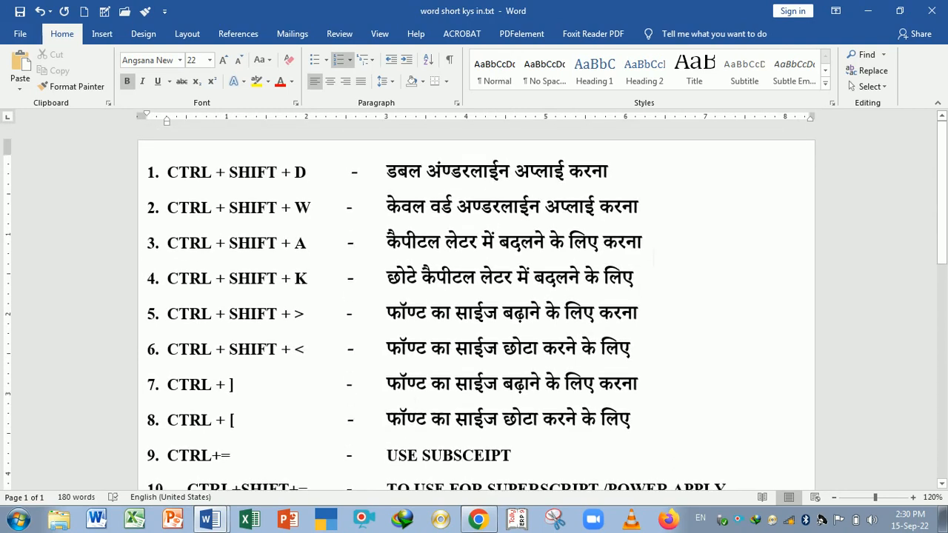
left_click(656, 187)
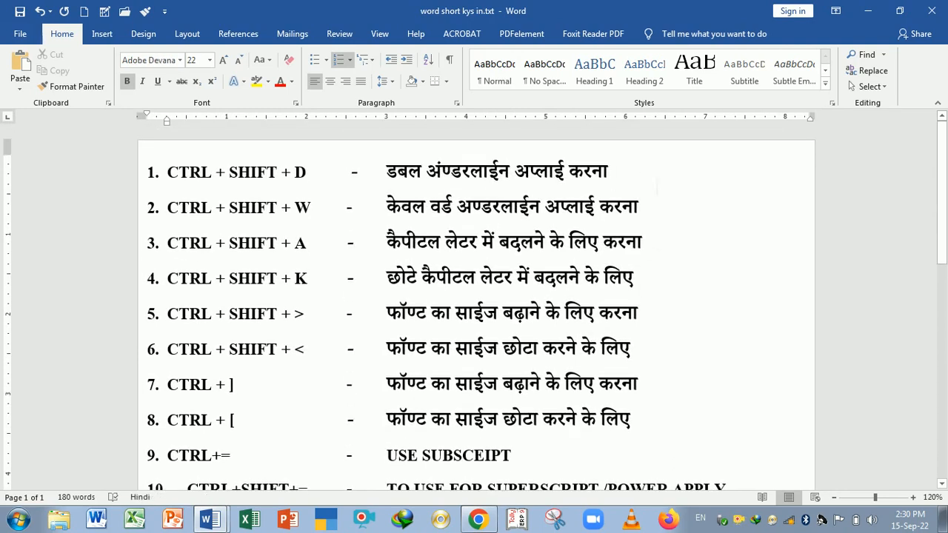